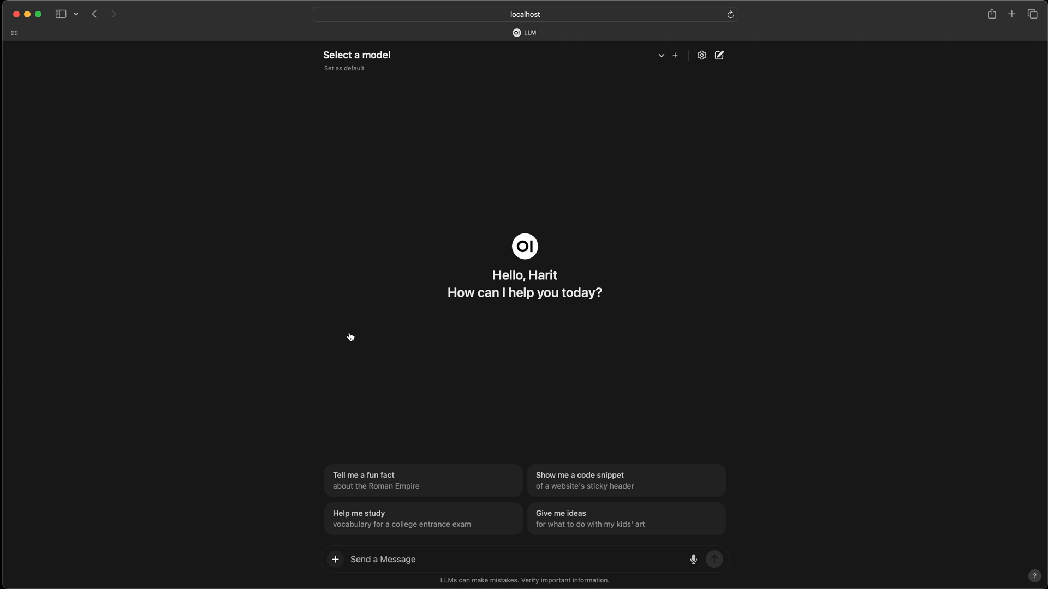
Switch to the pdfs folder in Finder and preview wordpress-pdf-invoice-plugin-sample.pdf.
key("super+Tab")
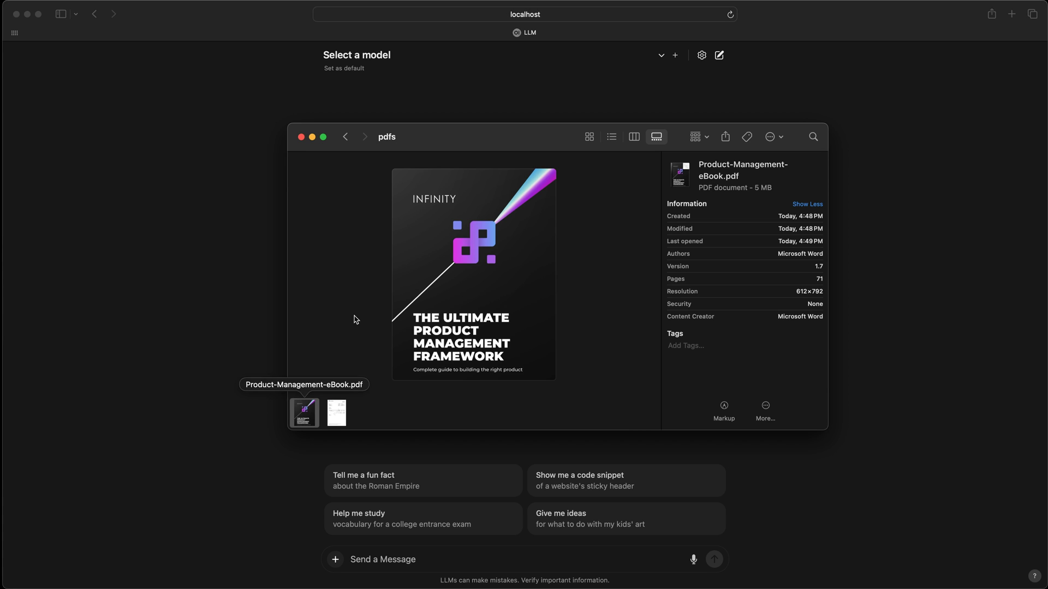
left_click(345, 419)
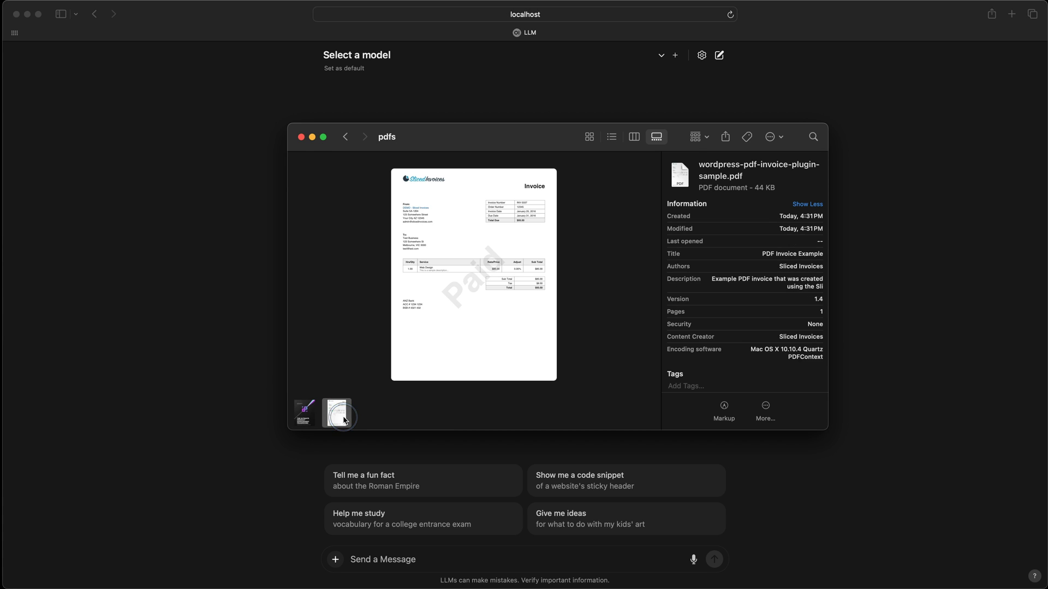
left_click(479, 325)
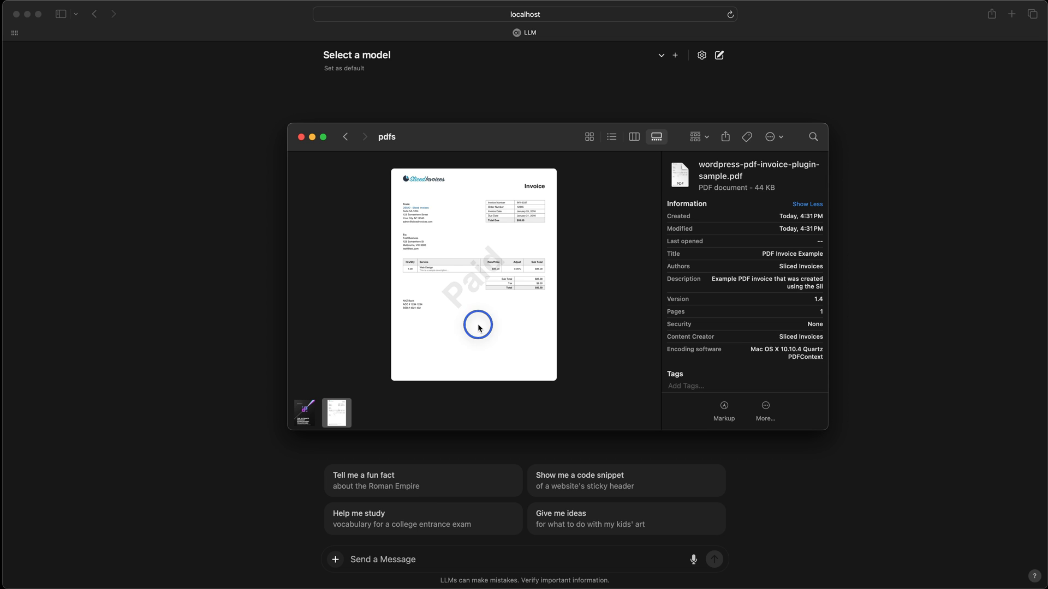
key("space")
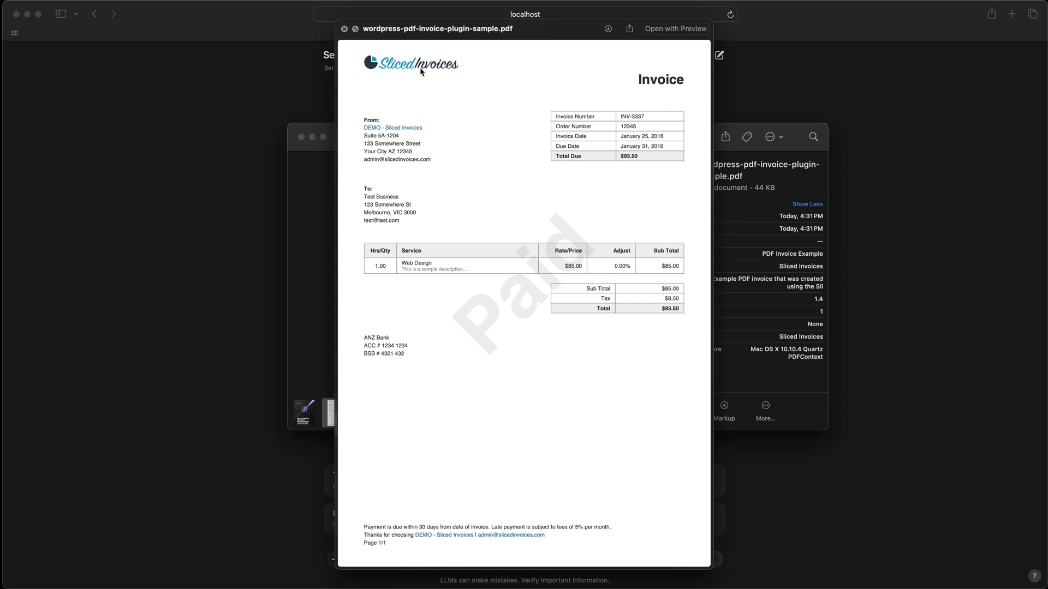
key("space")
key("space")
key("space")
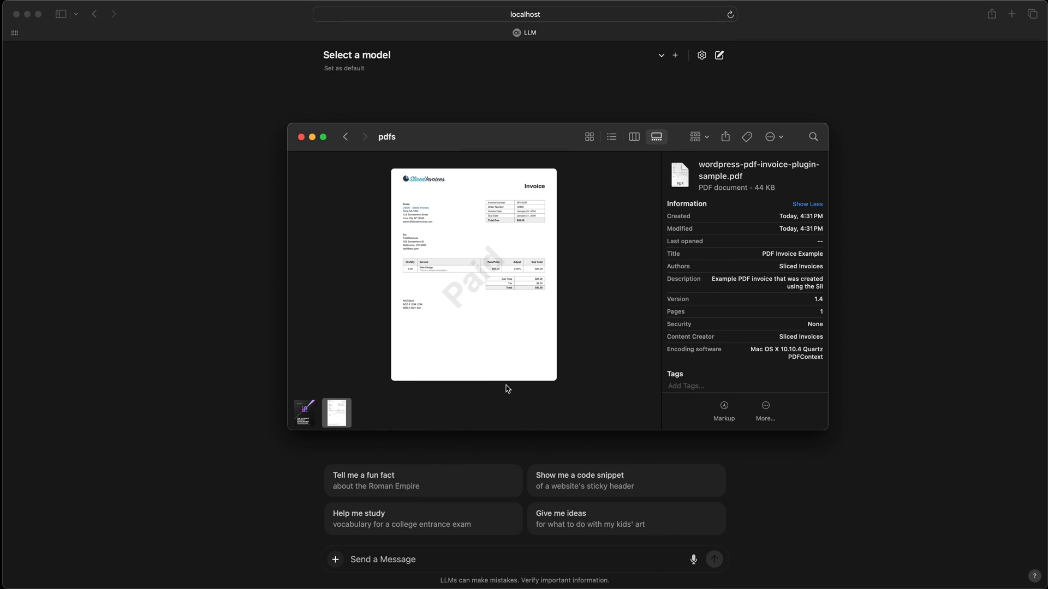
Preview Product-Management-eBook.pdf and check its page count in the file information.
left_click(305, 415)
key("space")
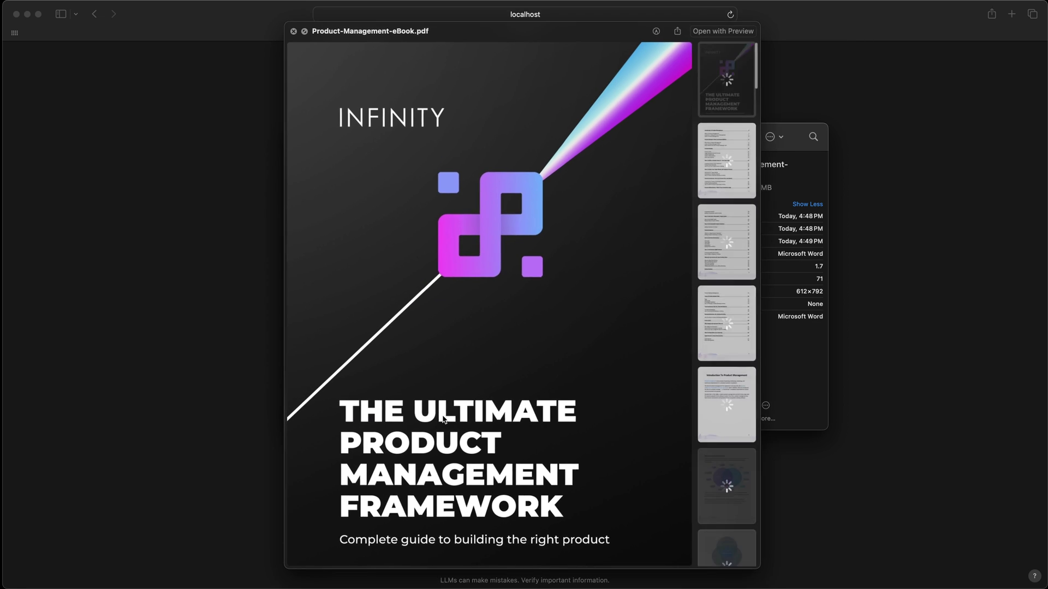
scroll(532, 325, "down", 3)
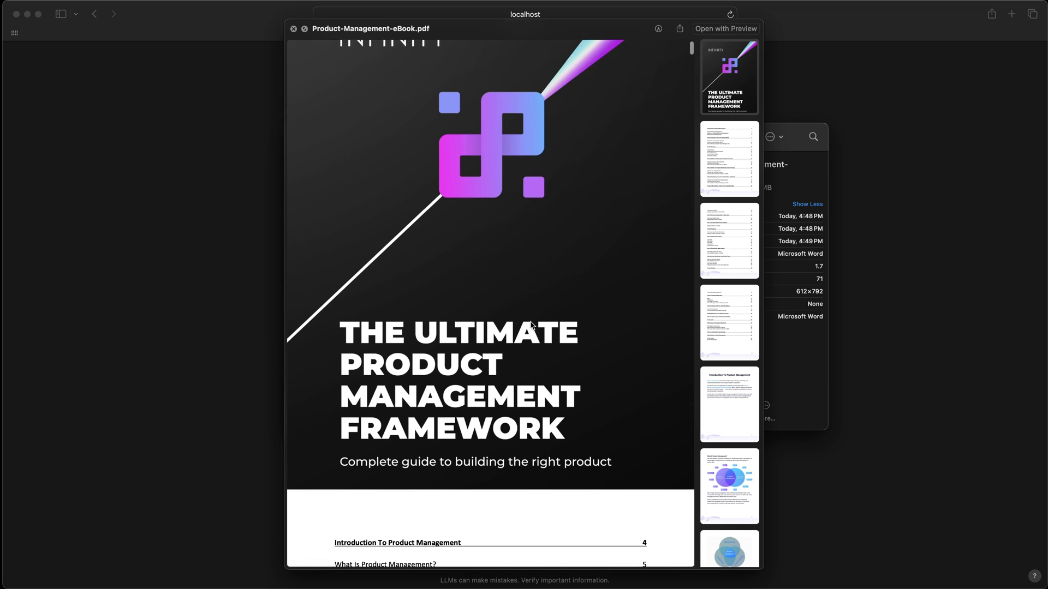
key("space")
double_click(818, 278)
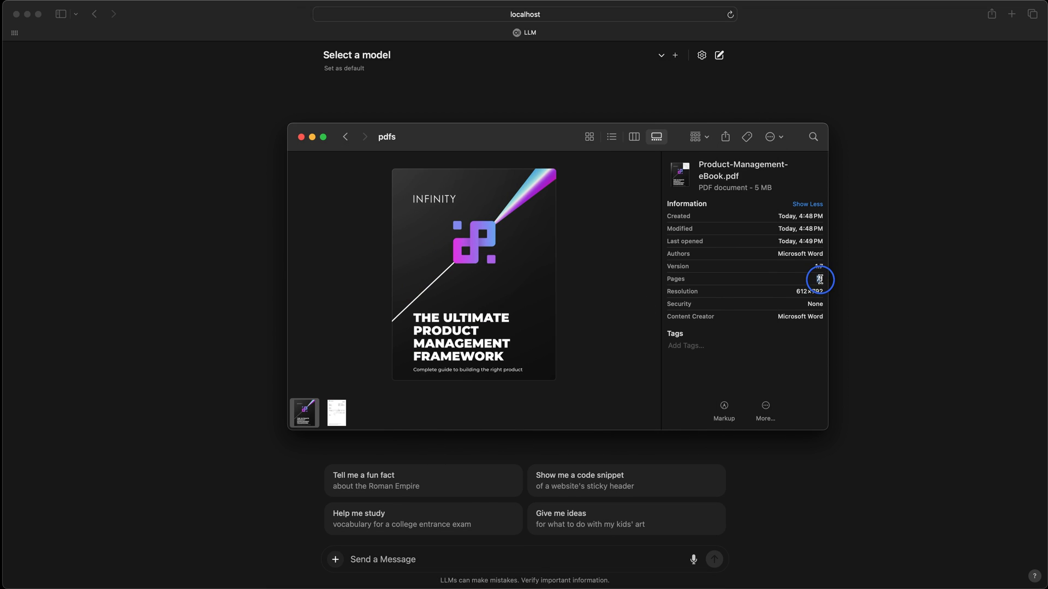
left_click(305, 414)
key("space")
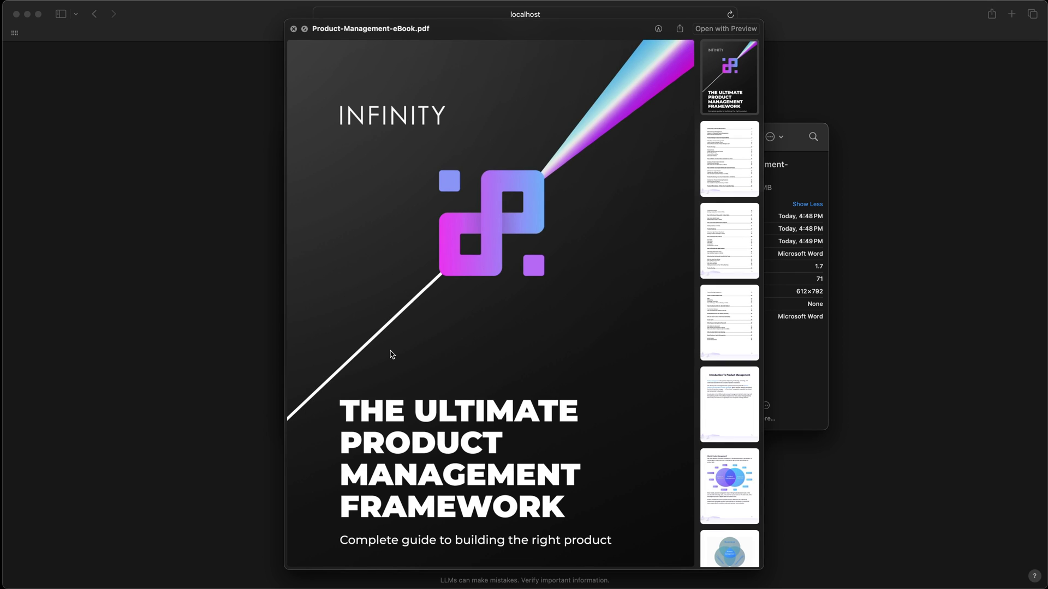
key("space")
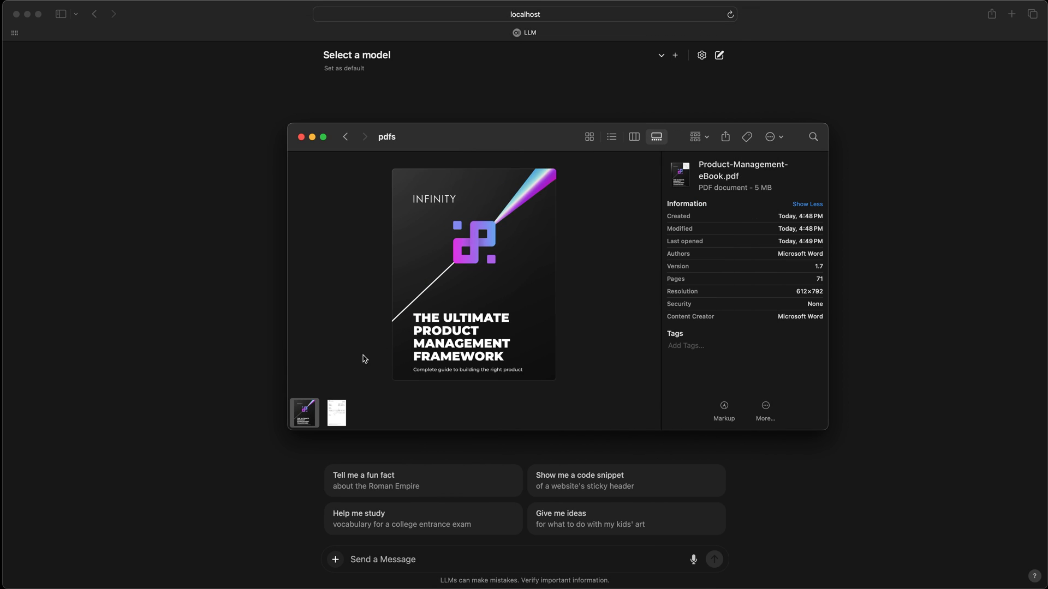
Switch back to the local chat page in the browser and choose llama3:latest as the model.
left_click(247, 379)
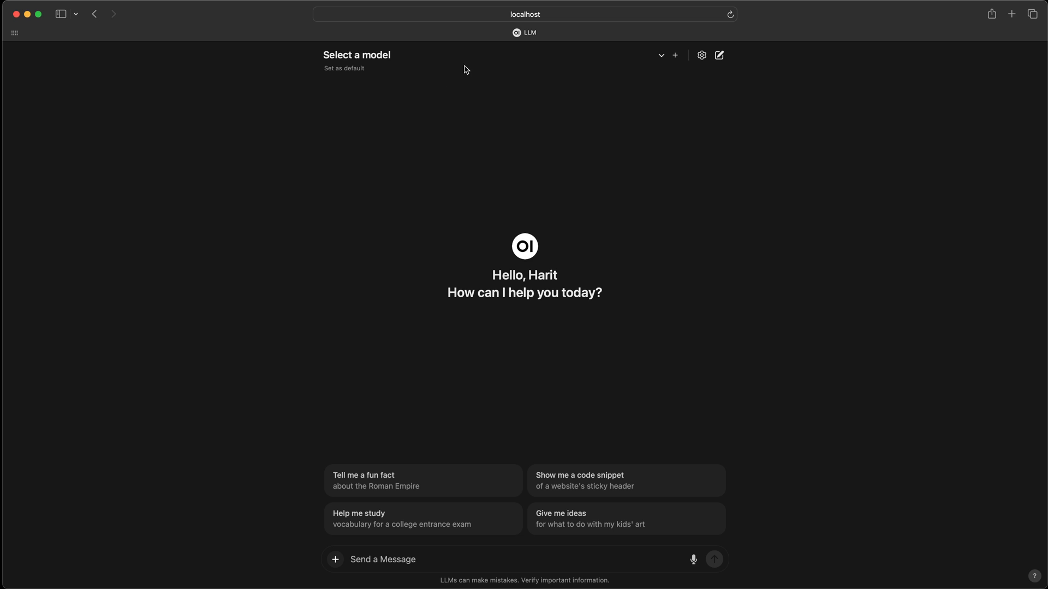
left_click(515, 20)
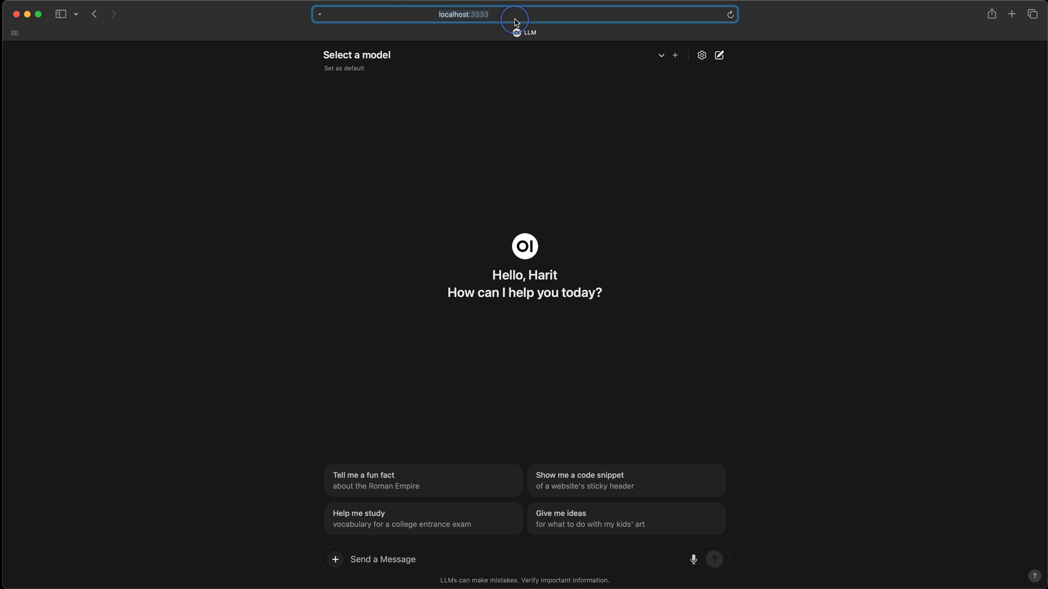
left_click(412, 89)
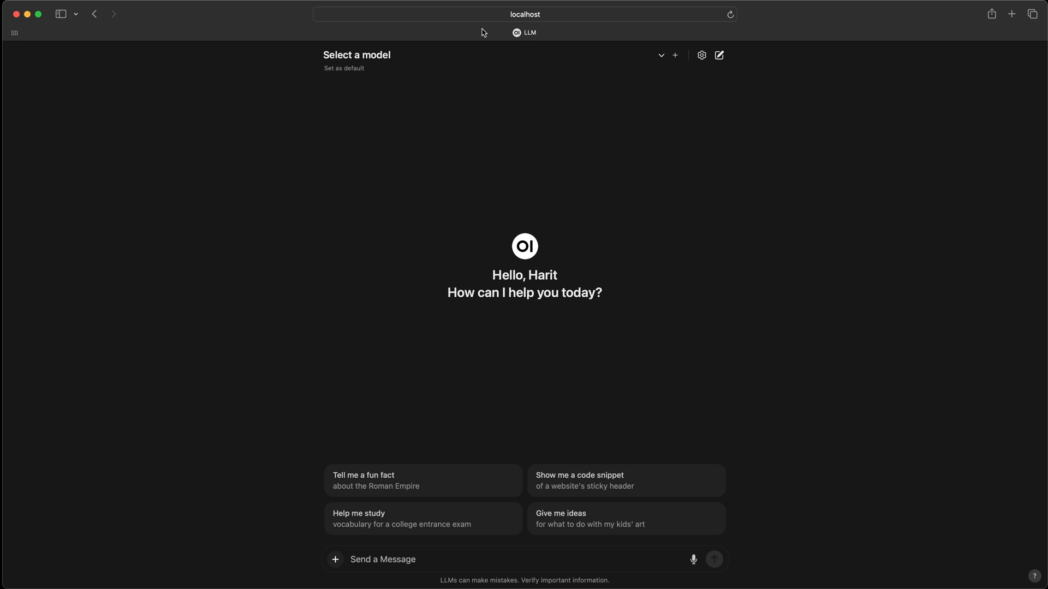
left_click(374, 55)
left_click(356, 130)
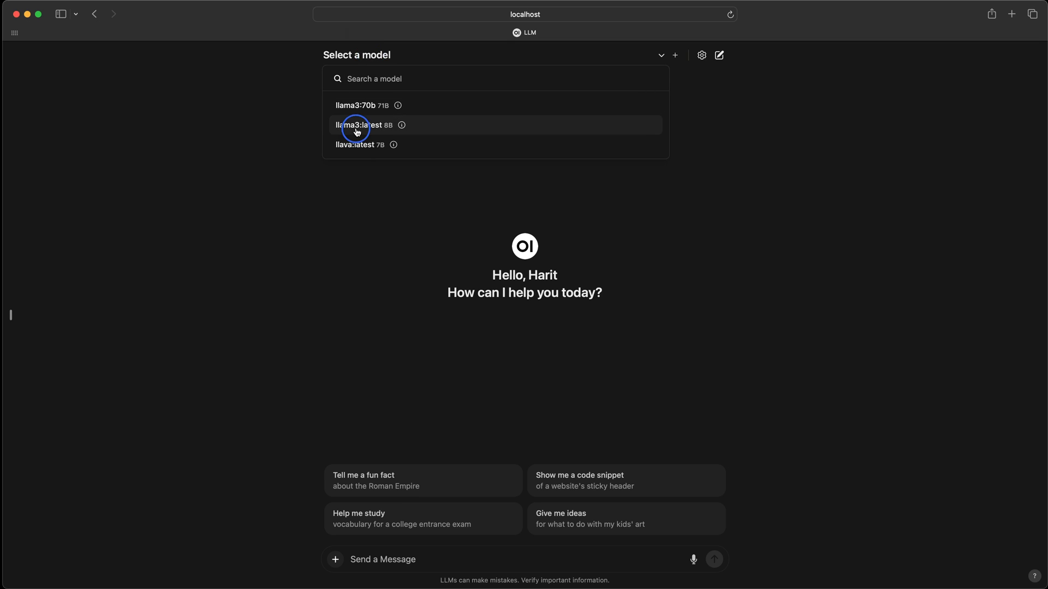
left_click(302, 375)
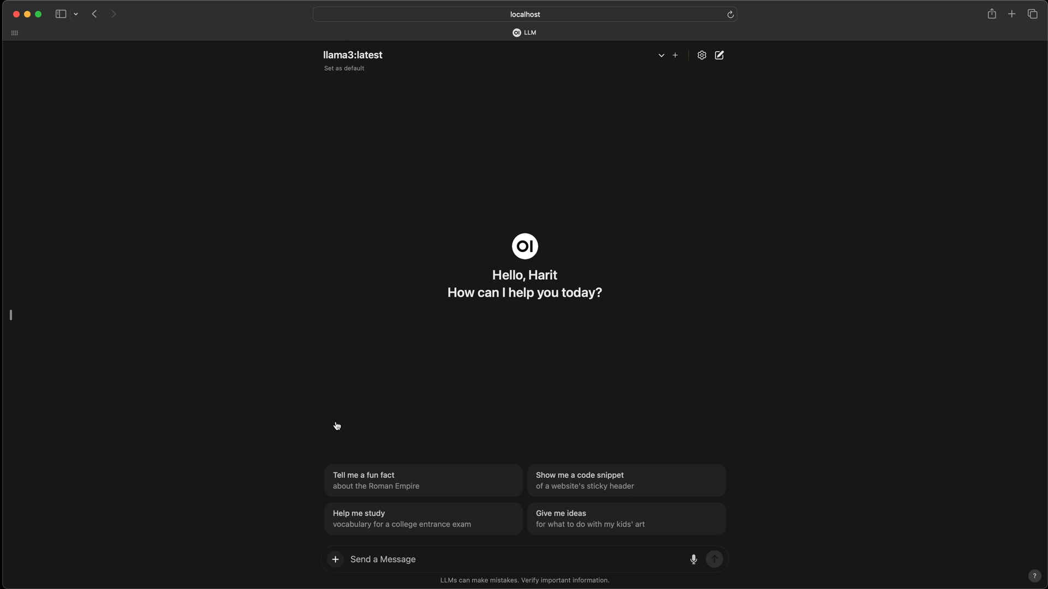
Attach wordpress-pdf-invoice-plugin-sample.pdf from the pdfs folder in Finder to the new chat message.
key("super+Tab")
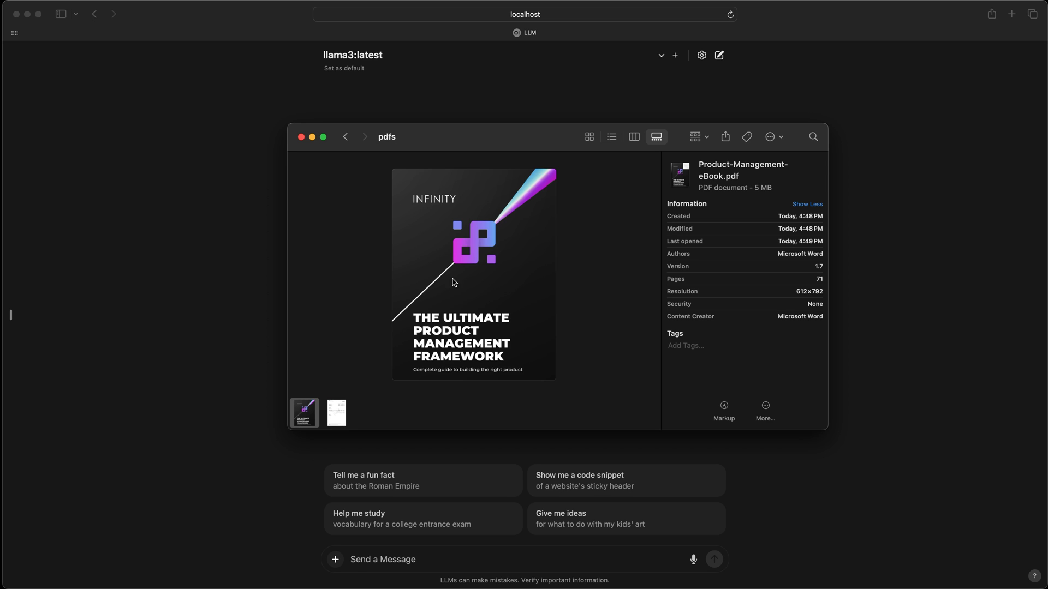
left_click(339, 405)
left_click_drag(527, 137, 678, 74)
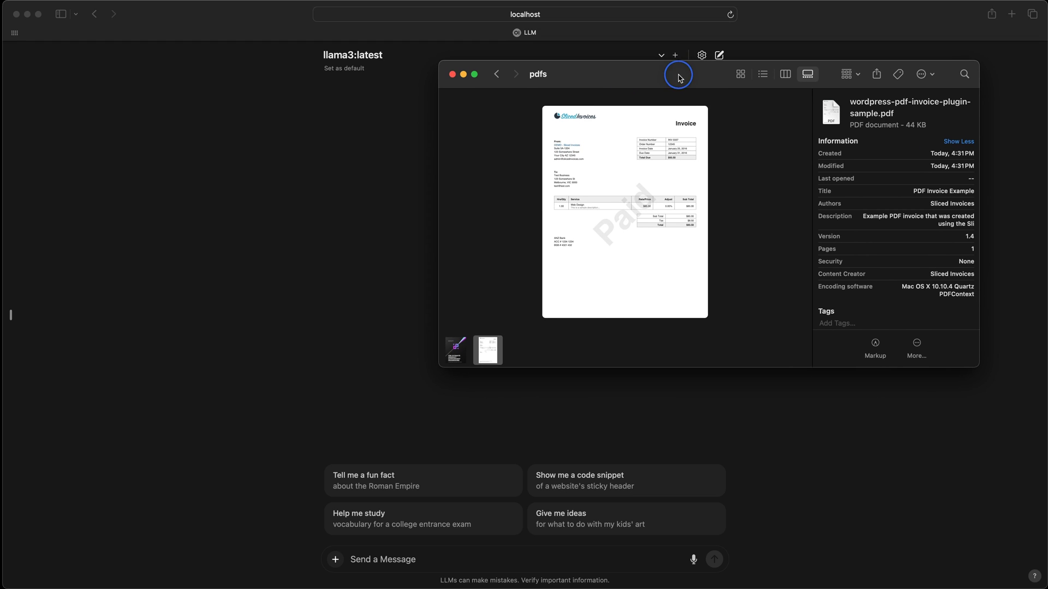
left_click(609, 196)
left_click_drag(610, 197, 382, 364)
left_click(368, 369)
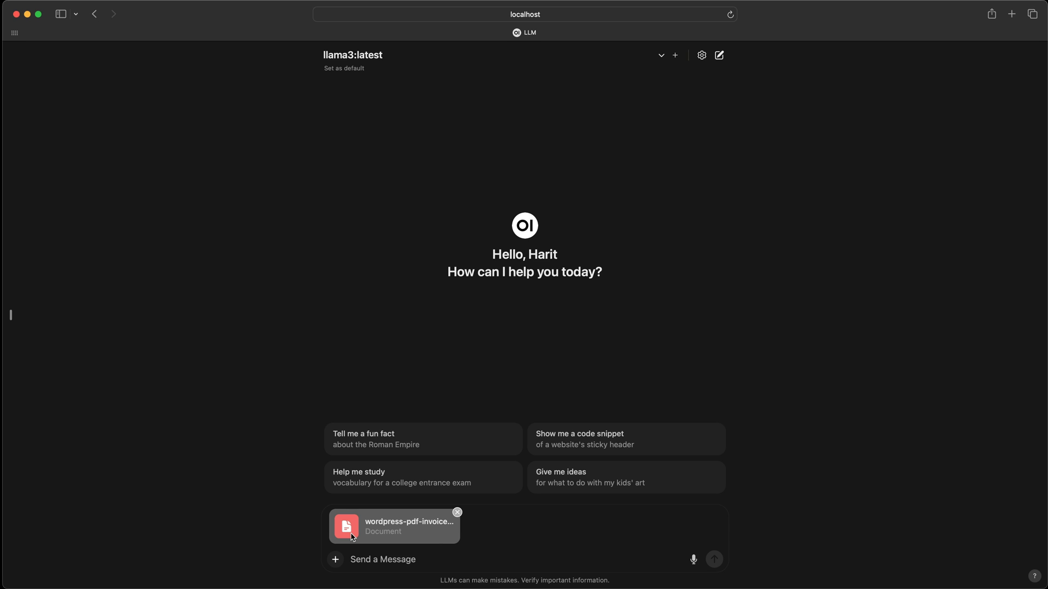
Send the question "When is the invoice due and how much amount needs to be paid?" with the attached invoice.
left_click(385, 561)
type("What")
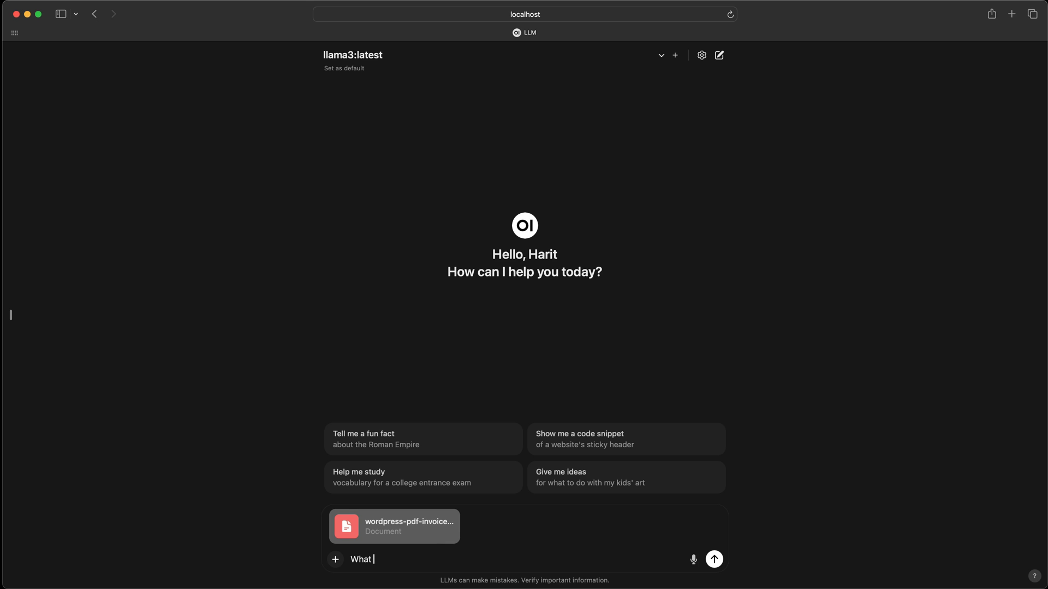
key("BackSpace")
type("en is the invoice du and how much")
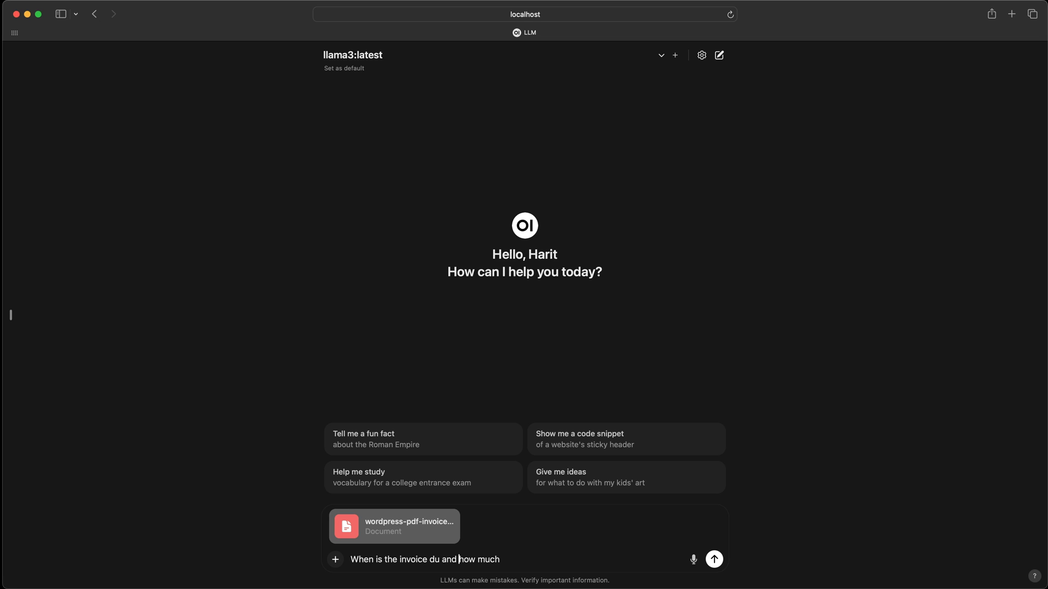
type("e")
key("super+Right")
type("amount nee")
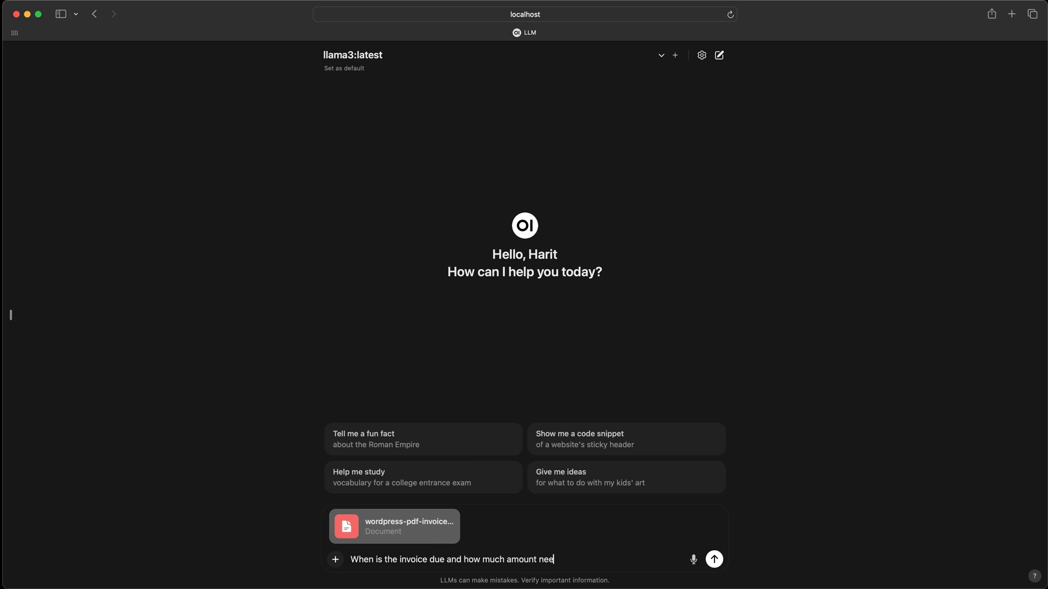
type("ds to be paid?")
key("Return")
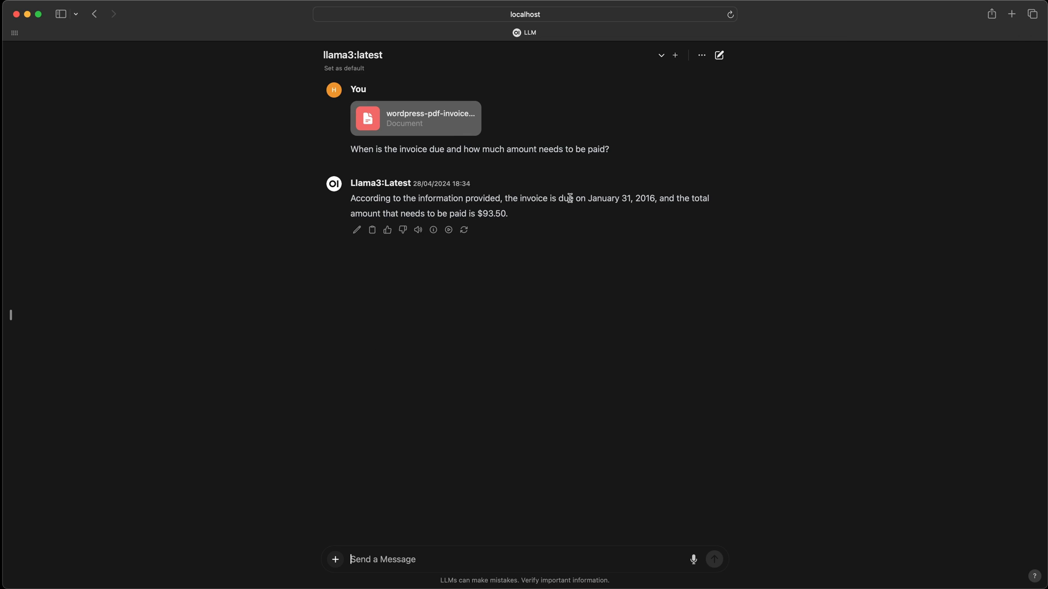
Examine the due date and the total amount in the model's reply.
left_click_drag(585, 198, 653, 195)
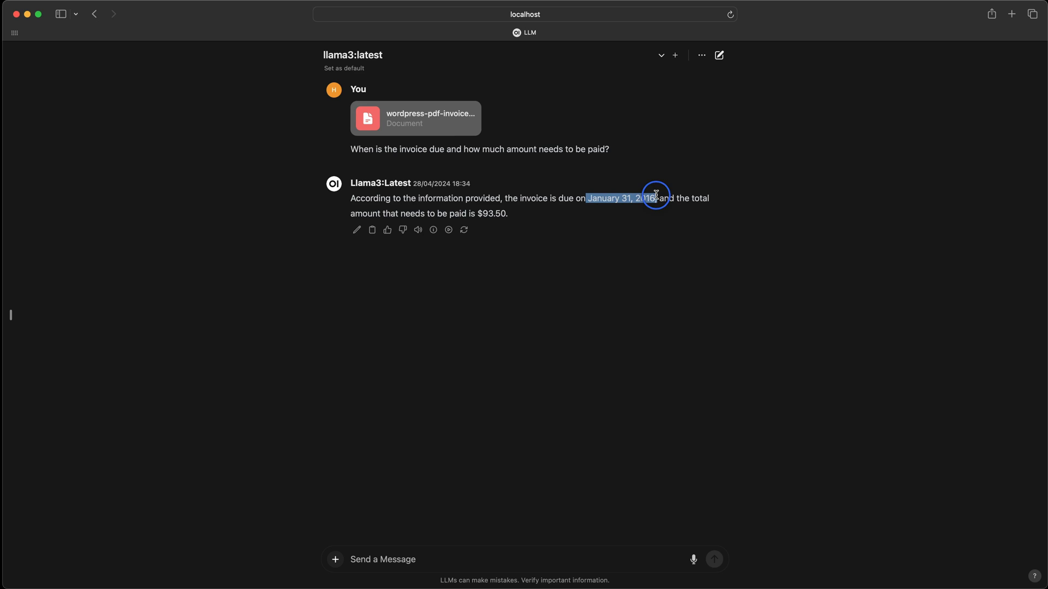
left_click(475, 213)
left_click_drag(476, 213, 509, 216)
left_click(522, 240)
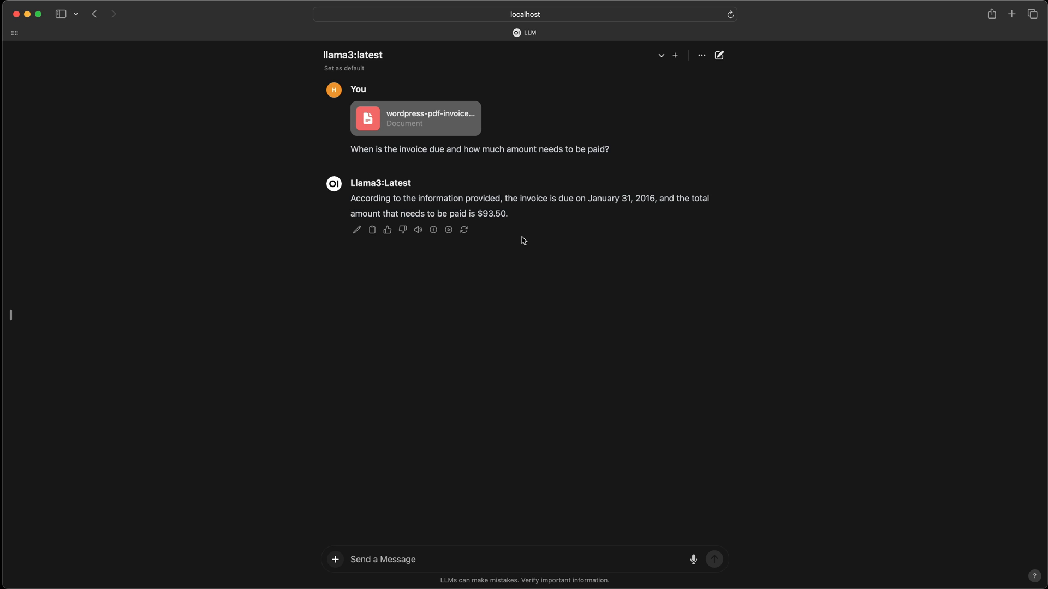
Preview the sample invoice from Finder beside the chat, compare its due date and total with the reply, and return to the chat.
key("super+Tab")
left_click(587, 198)
key("space")
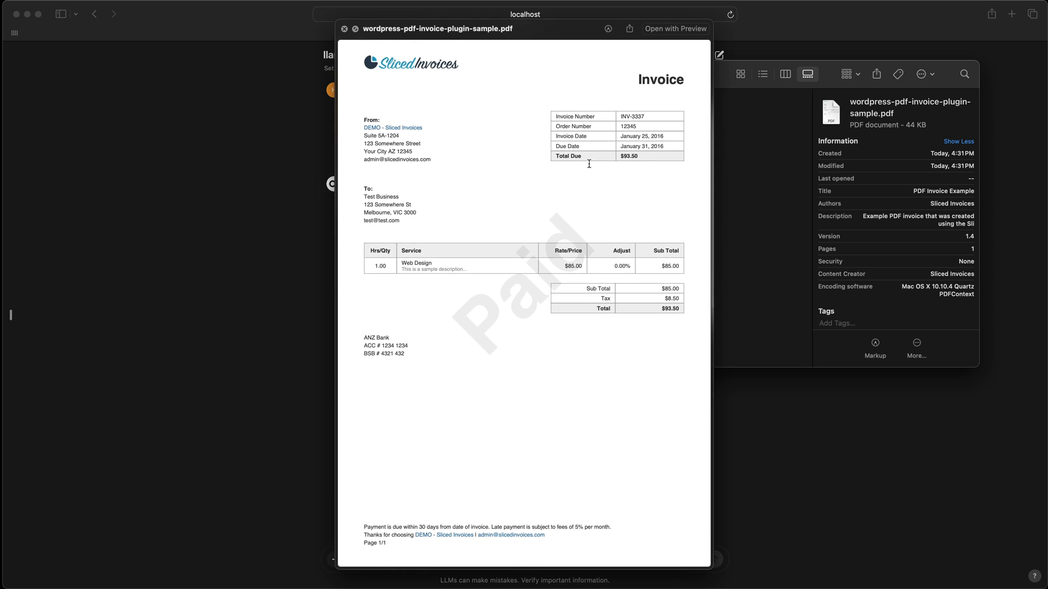
left_click_drag(551, 30, 740, 26)
left_click_drag(511, 76, 651, 178)
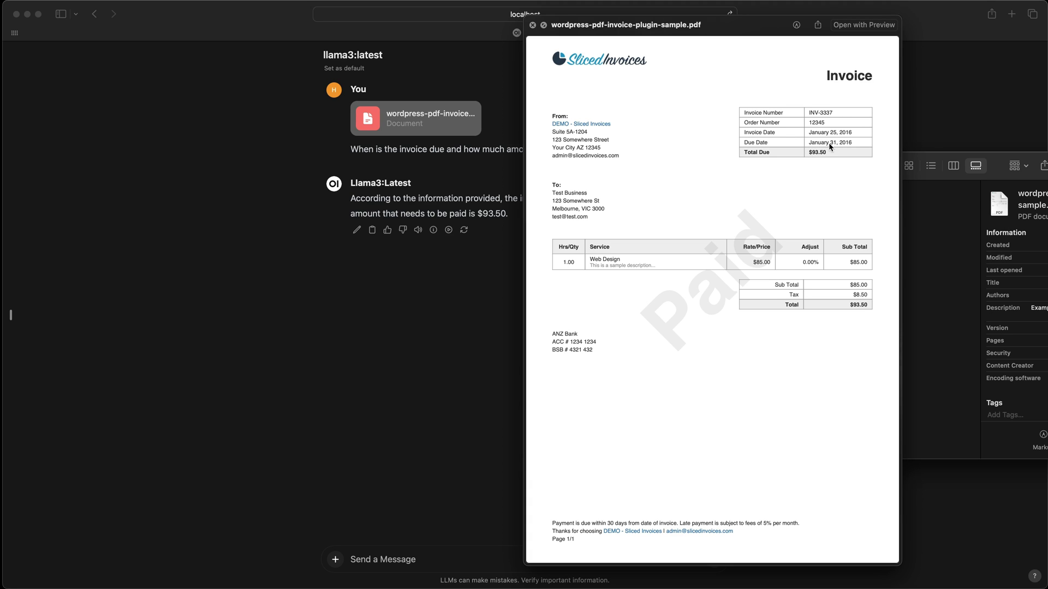
left_click_drag(744, 29, 320, 39)
left_click_drag(759, 166, 841, 244)
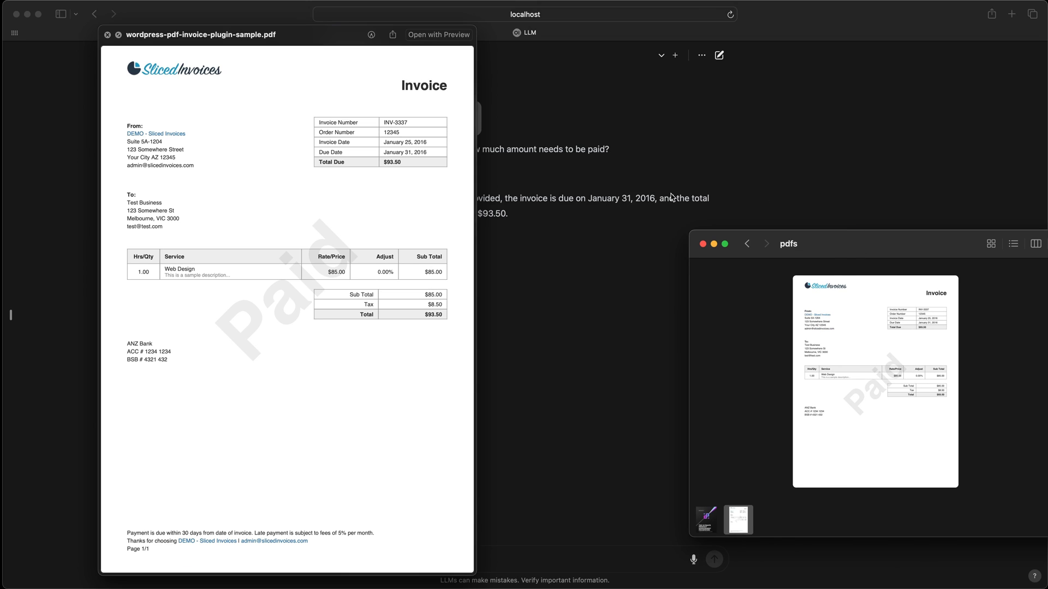
left_click_drag(865, 248, 613, 163)
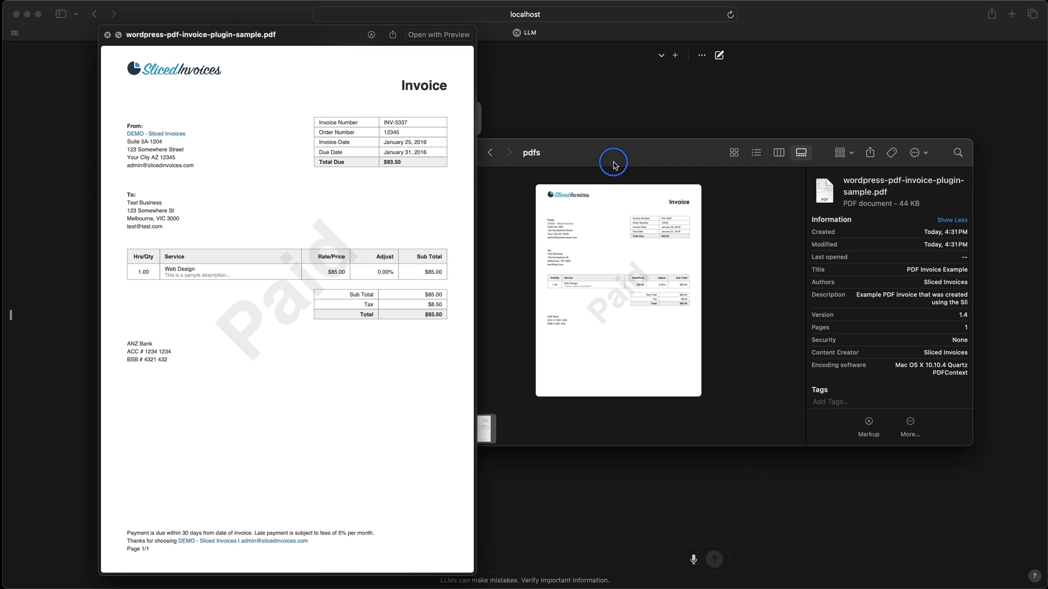
left_click(108, 35)
left_click(350, 421)
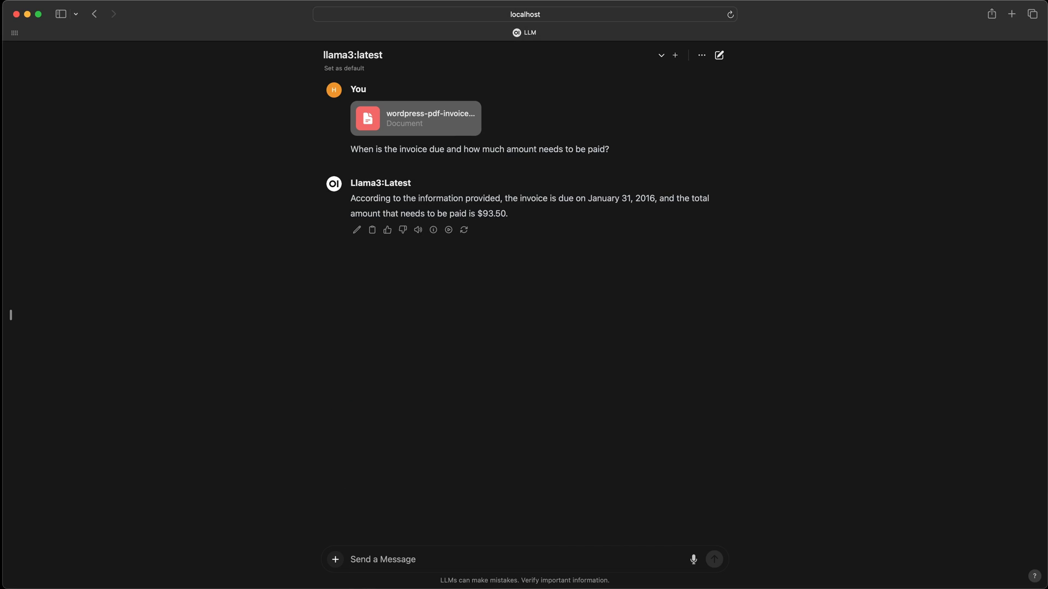
Send the follow-up question "Are there any bank details so that I can pay the amount?".
left_click(365, 563)
type("A")
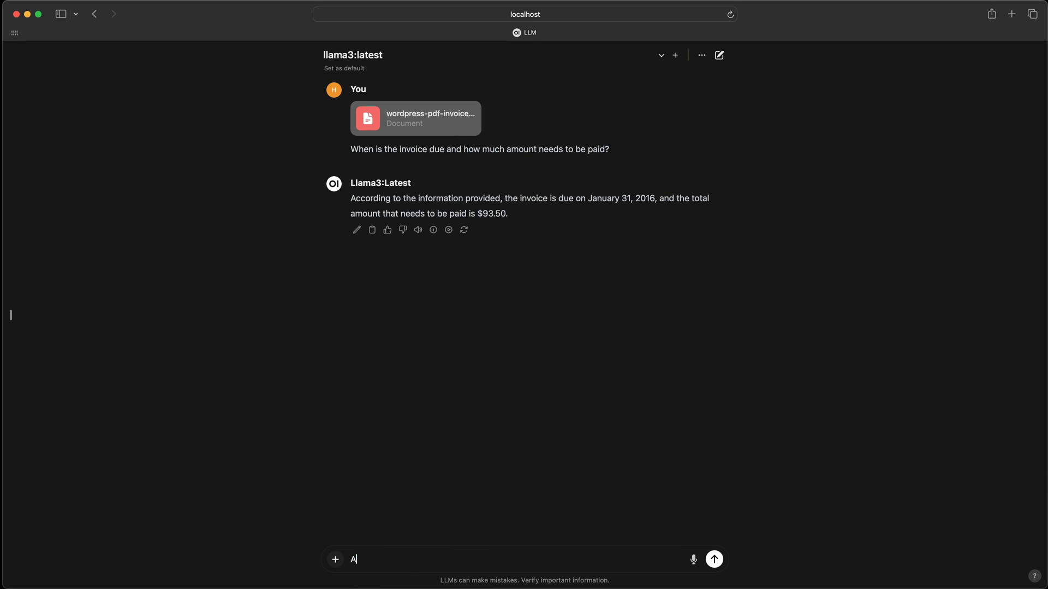
type("re there any bank details so ")
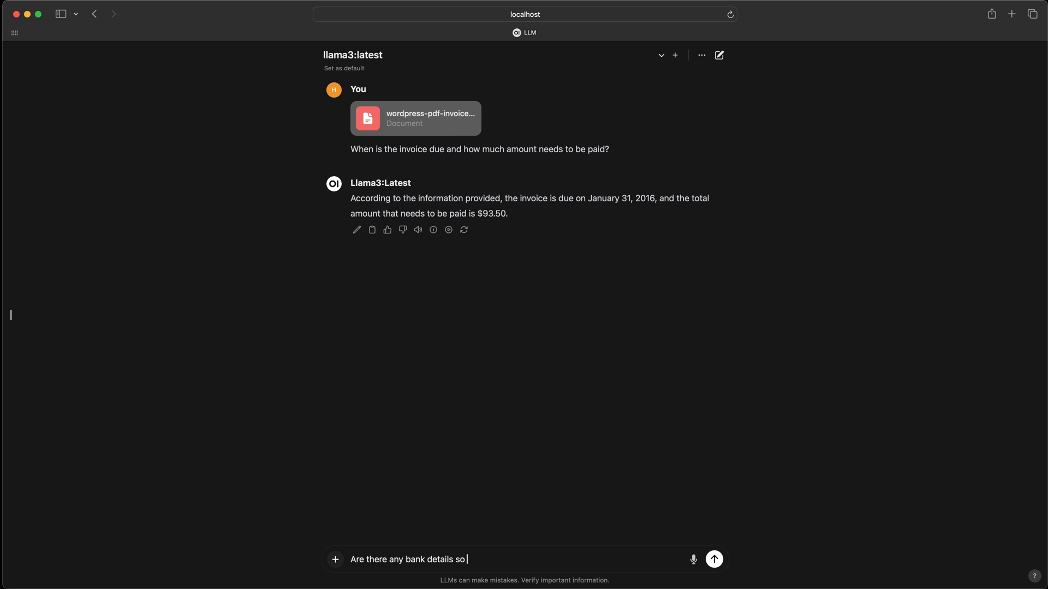
type("that I can pay the amount?")
key("Return")
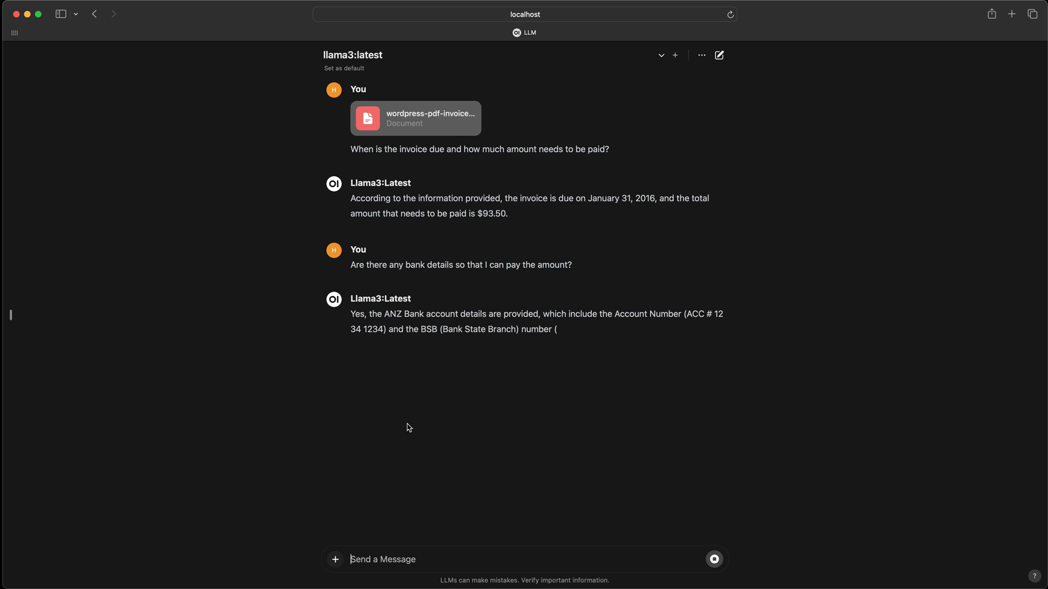
Examine the bank name and account number in the model's second reply.
left_click_drag(385, 318, 461, 317)
left_click_drag(687, 315, 384, 330)
left_click(424, 329)
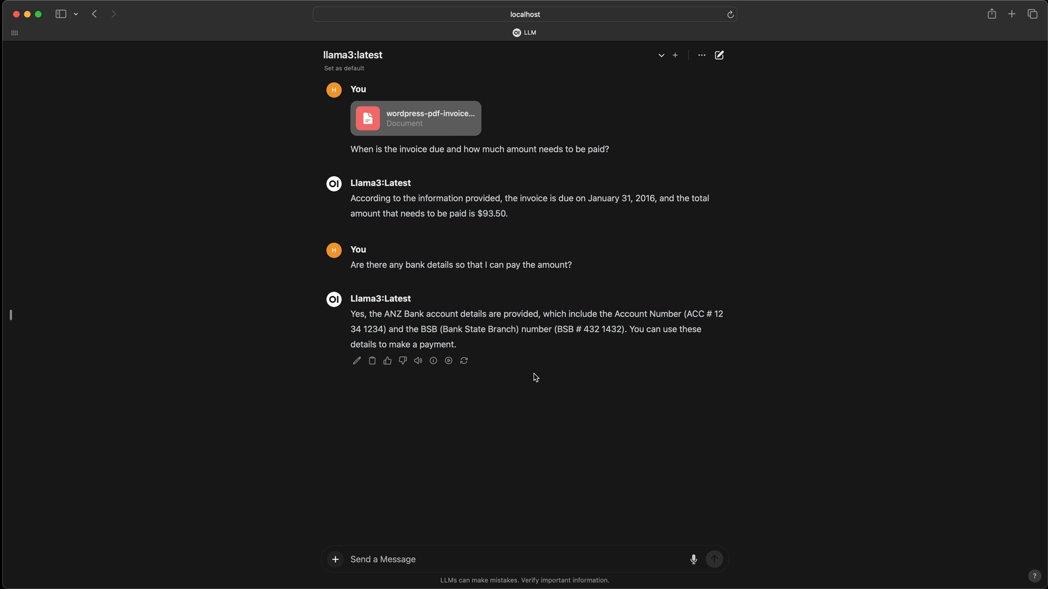
Switch to Finder, select the sample invoice PDF, and move and narrow the pdfs window so the chat's replies stay readable.
key("super+Tab")
left_click(624, 171)
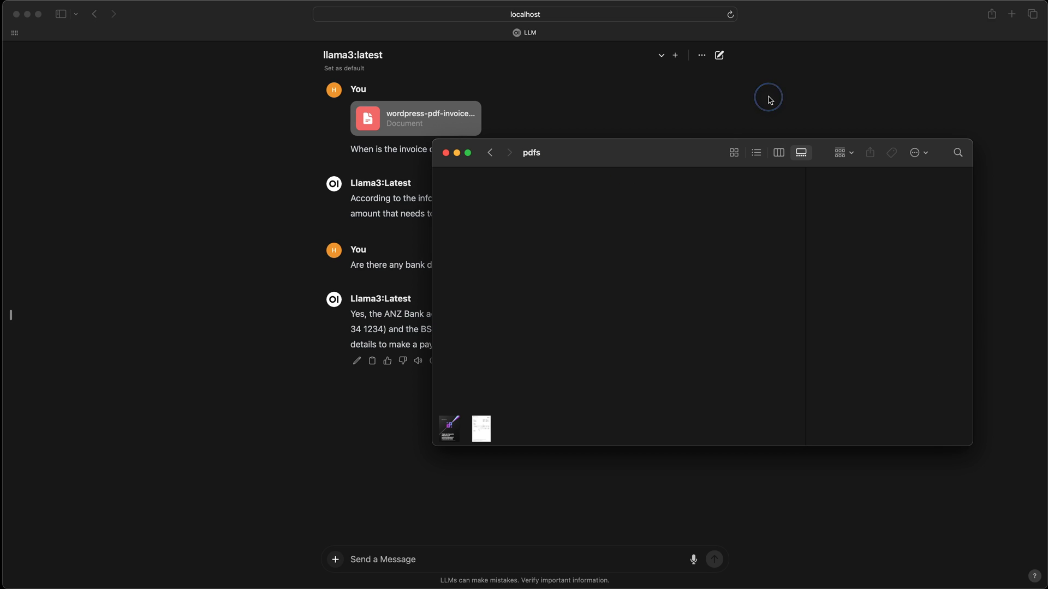
left_click(481, 429)
left_click_drag(661, 152, 844, 49)
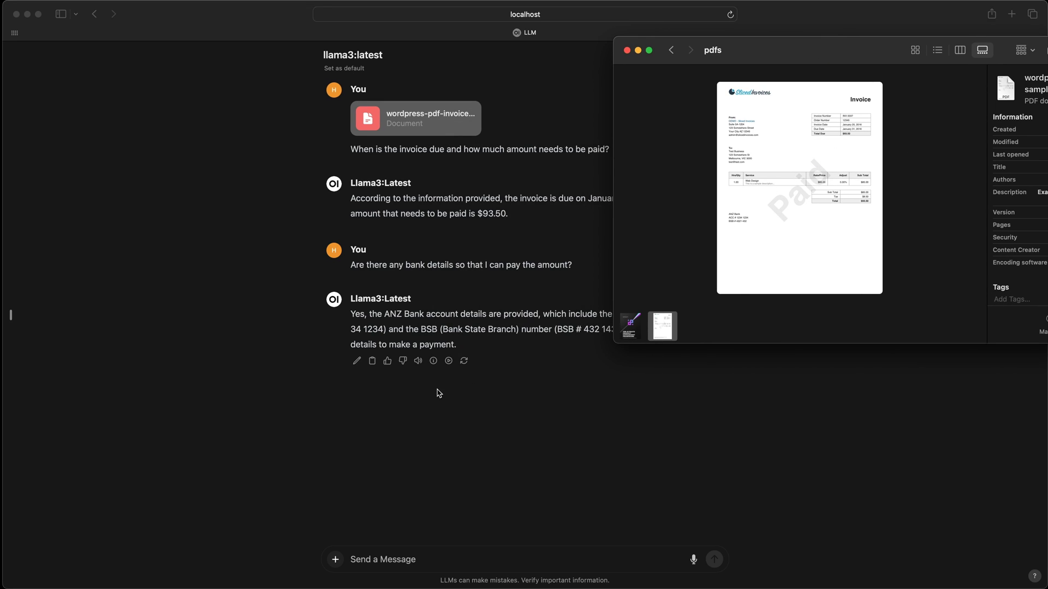
left_click_drag(614, 283, 755, 282)
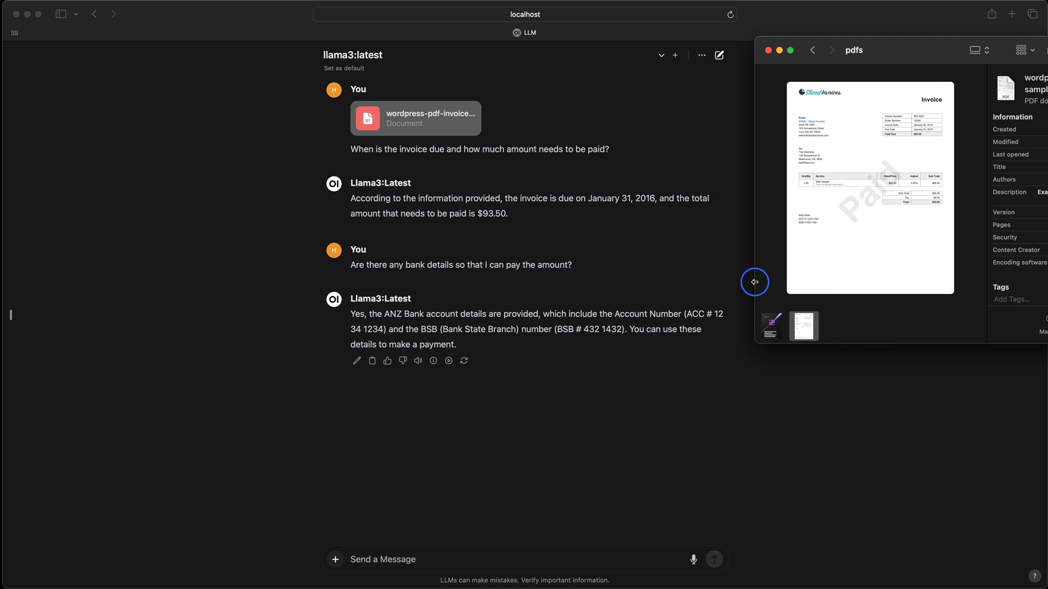
Preview the sample invoice beside the chat, compare its bank details with the reply, and close the preview.
left_click(842, 248)
key("space")
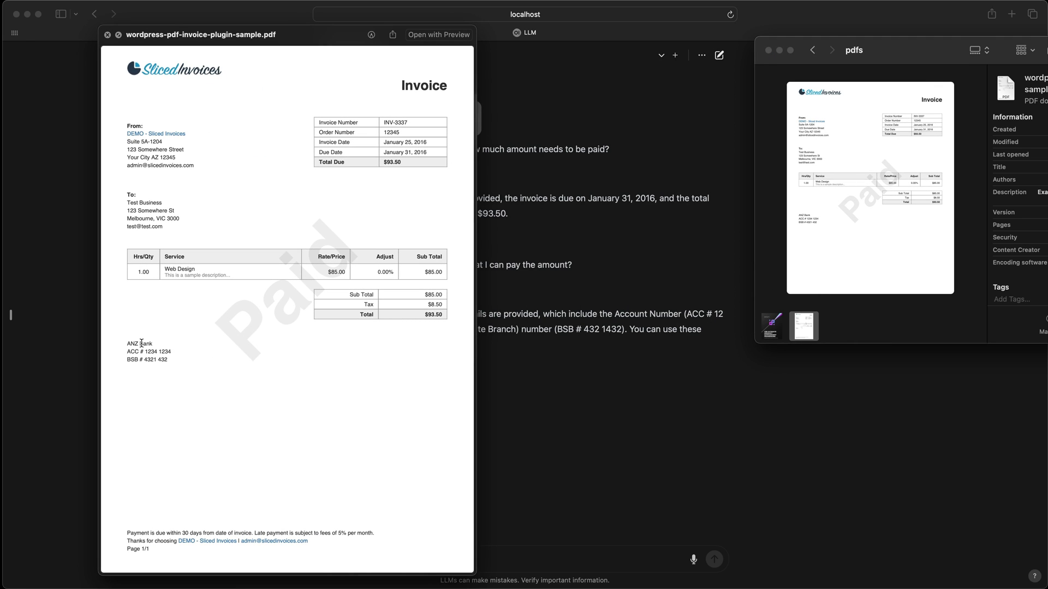
left_click_drag(298, 32, 882, 22)
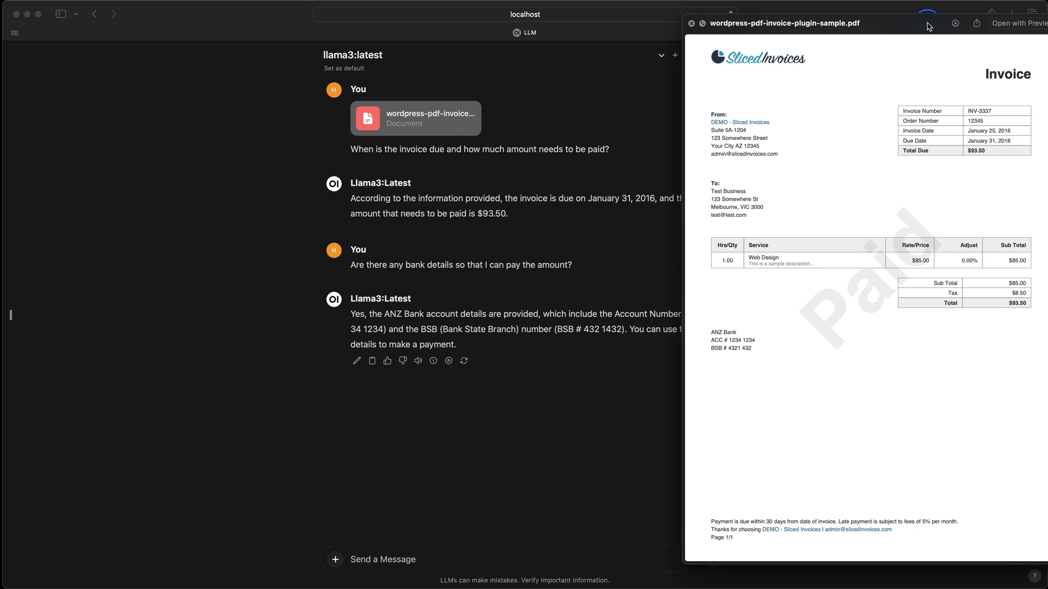
left_click_drag(928, 25, 706, 24)
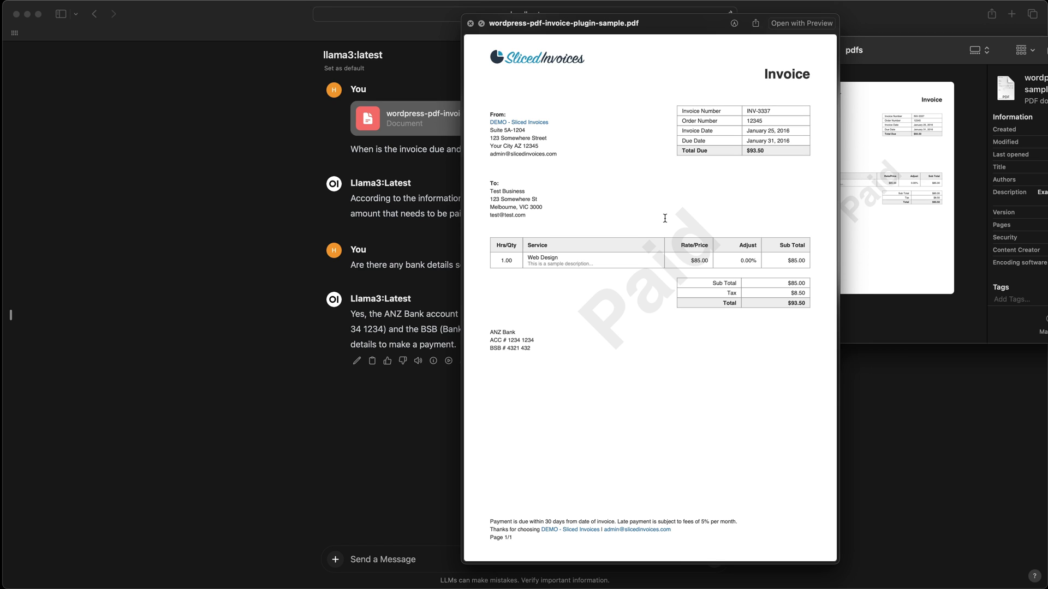
key("space")
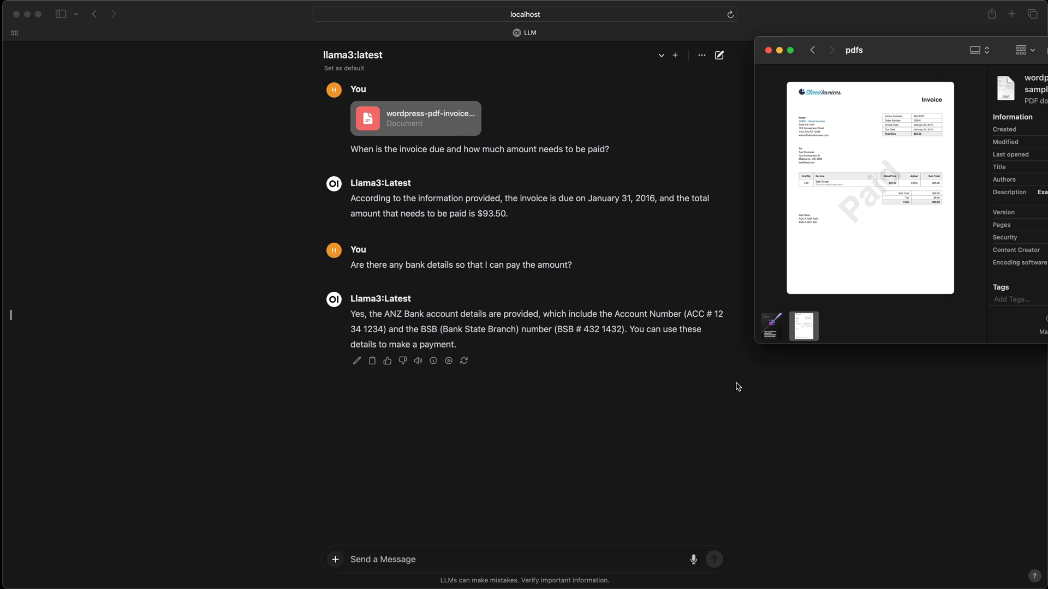
left_click_drag(896, 64, 825, 63)
left_click(803, 183)
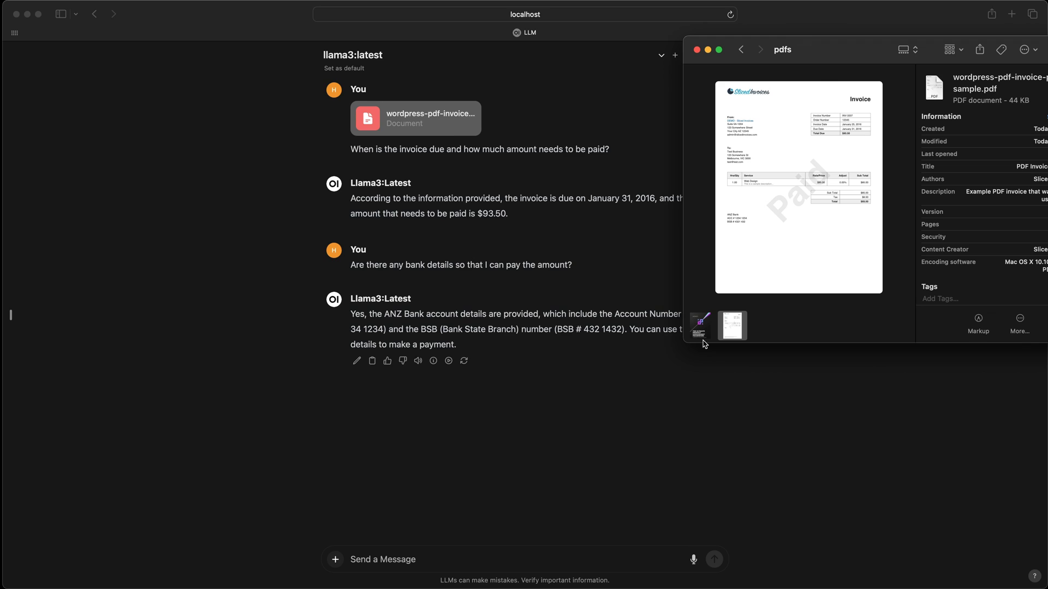
Return to the chat and send the question "For which service I am paying the amount?".
left_click(423, 559)
type("For which se")
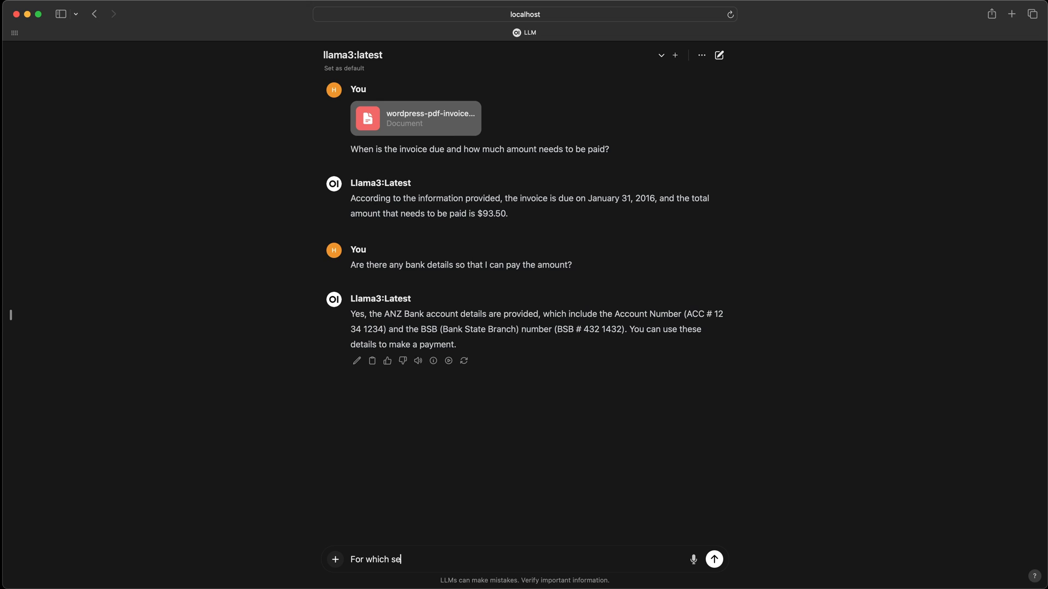
type("rvice I am paying the amount?")
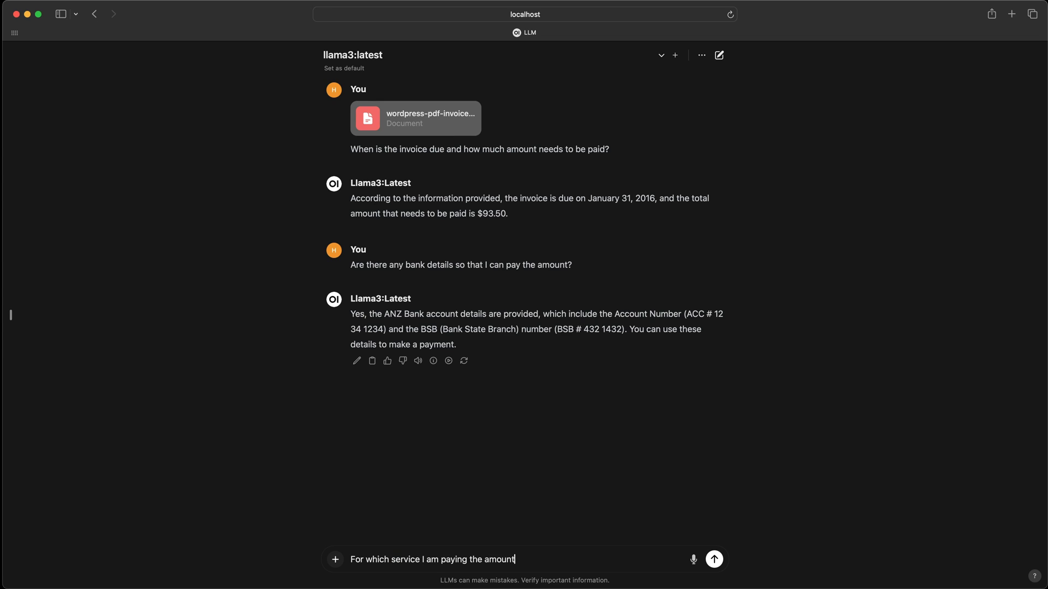
key("Return")
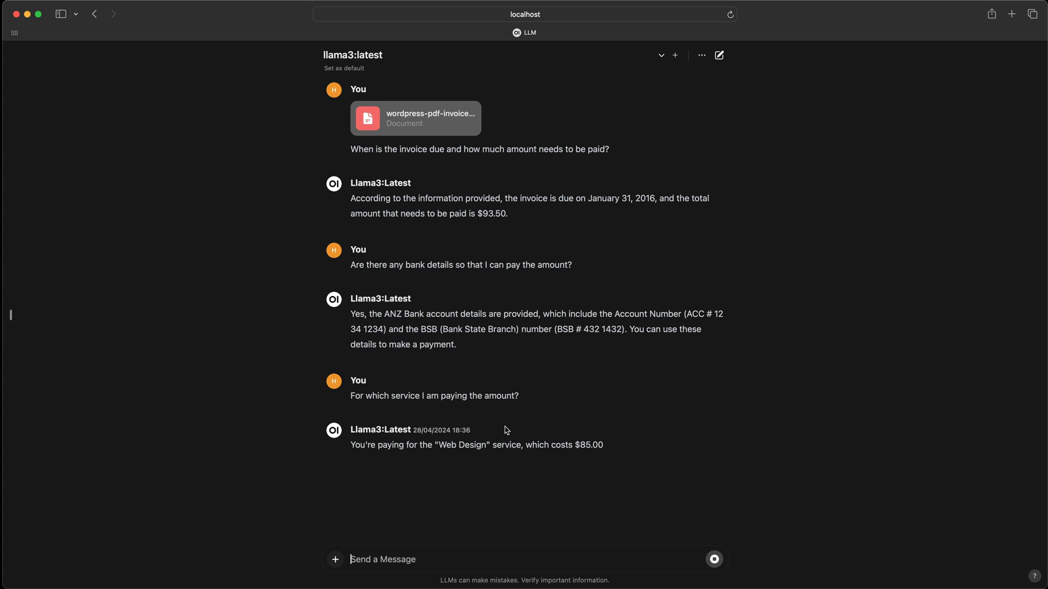
Highlight the service name in the reply and check it against the service line in the invoice previewed from Finder.
left_click_drag(435, 444, 486, 445)
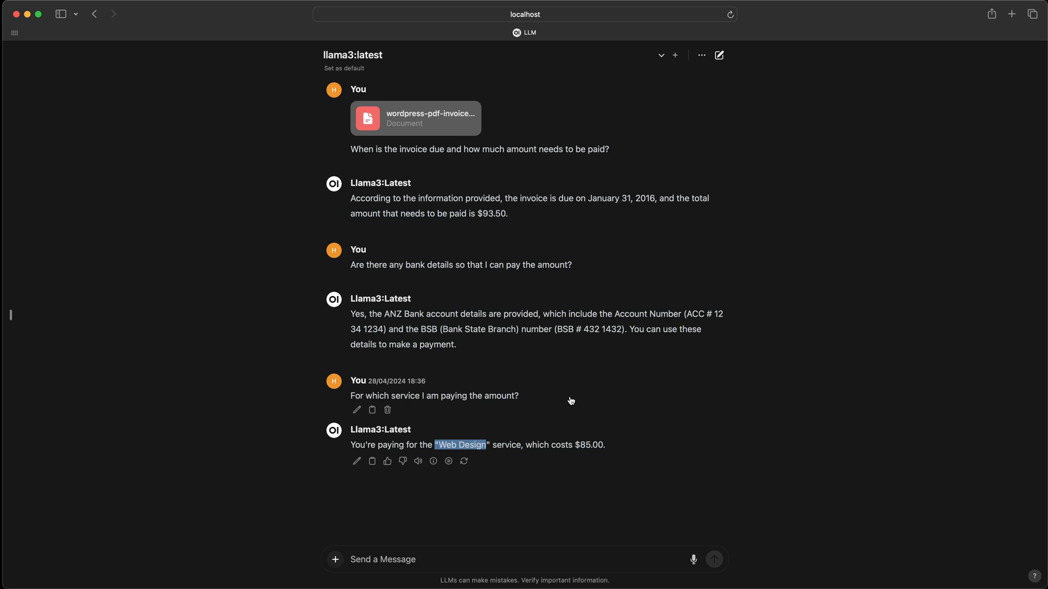
key("super+Tab")
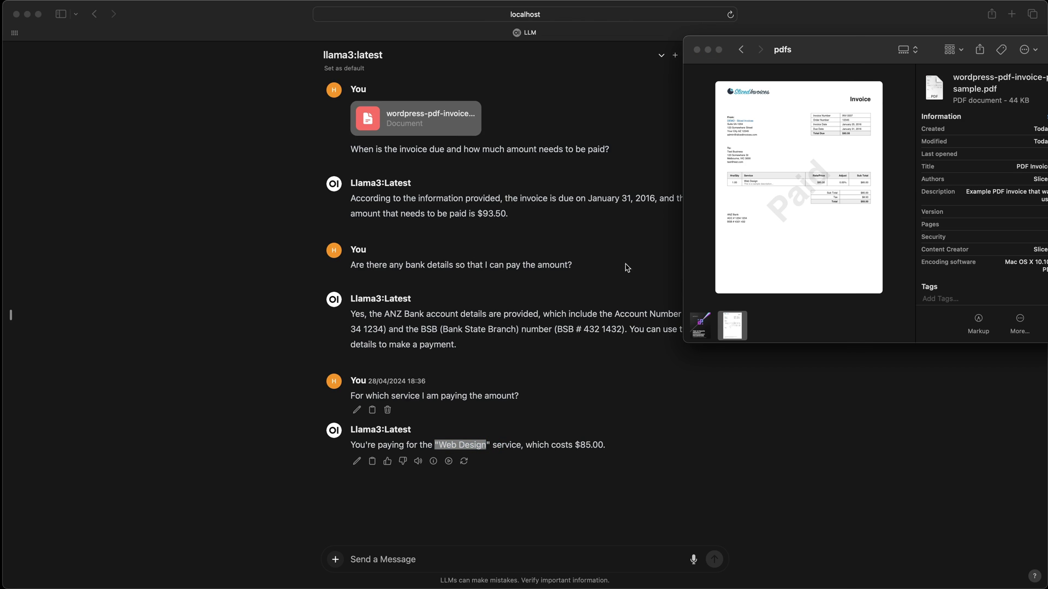
key("space")
left_click_drag(527, 259, 558, 259)
left_click_drag(645, 30, 732, 30)
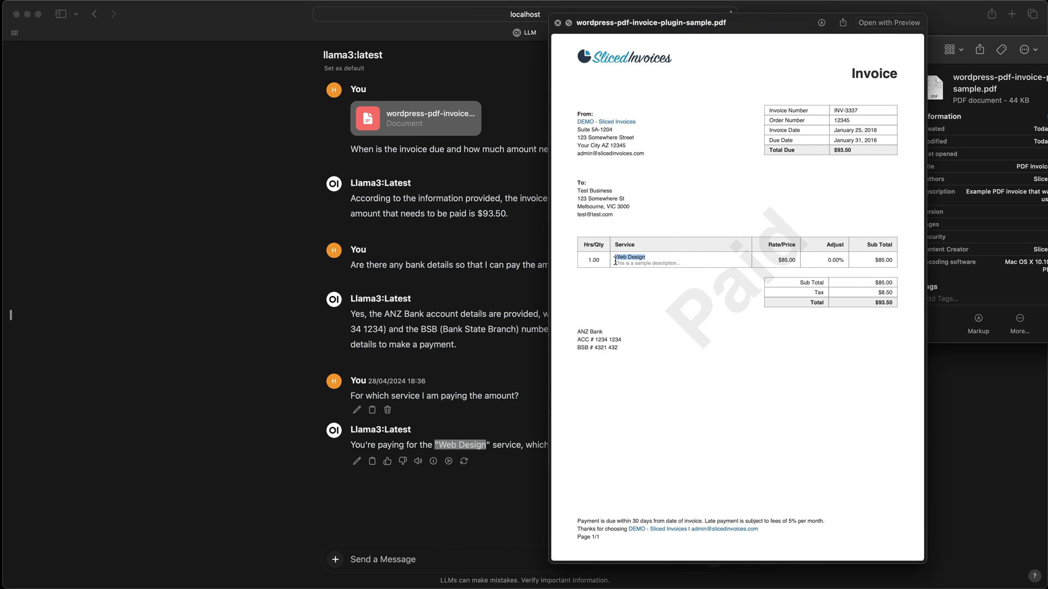
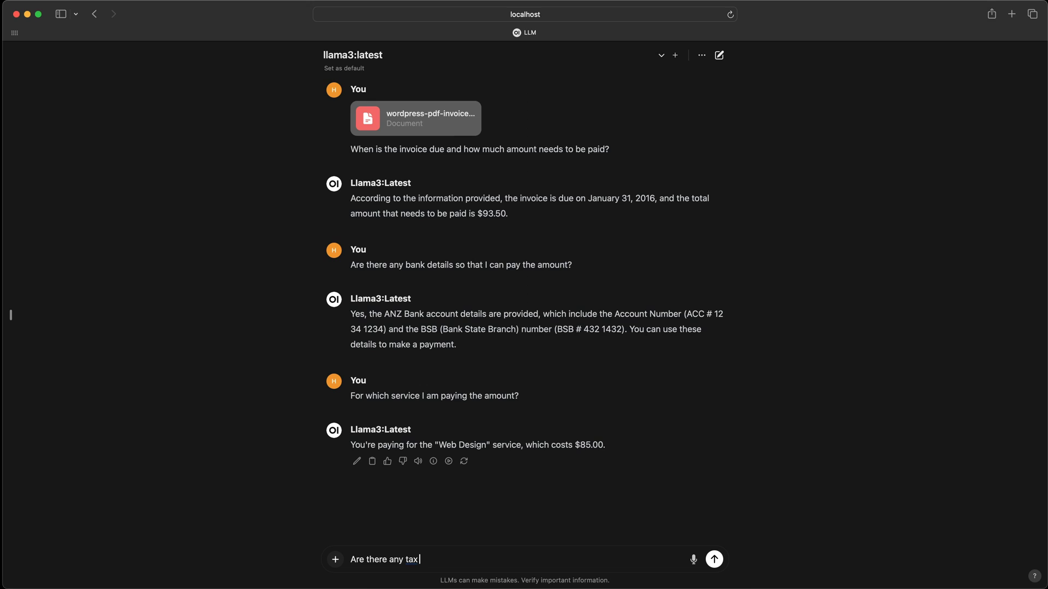
Send the question "Are there any tax on top of the service? can you show me the calculation?" in the chat.
type("on top of the se")
type("ric")
type("vice")
type("? can you show me")
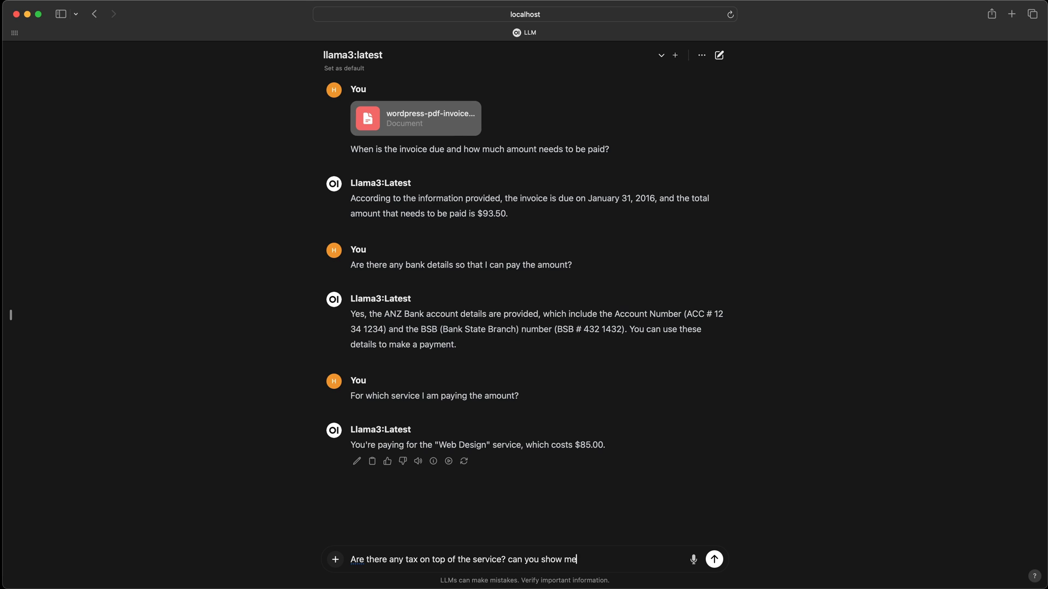
type(" the calculation?")
key("Return")
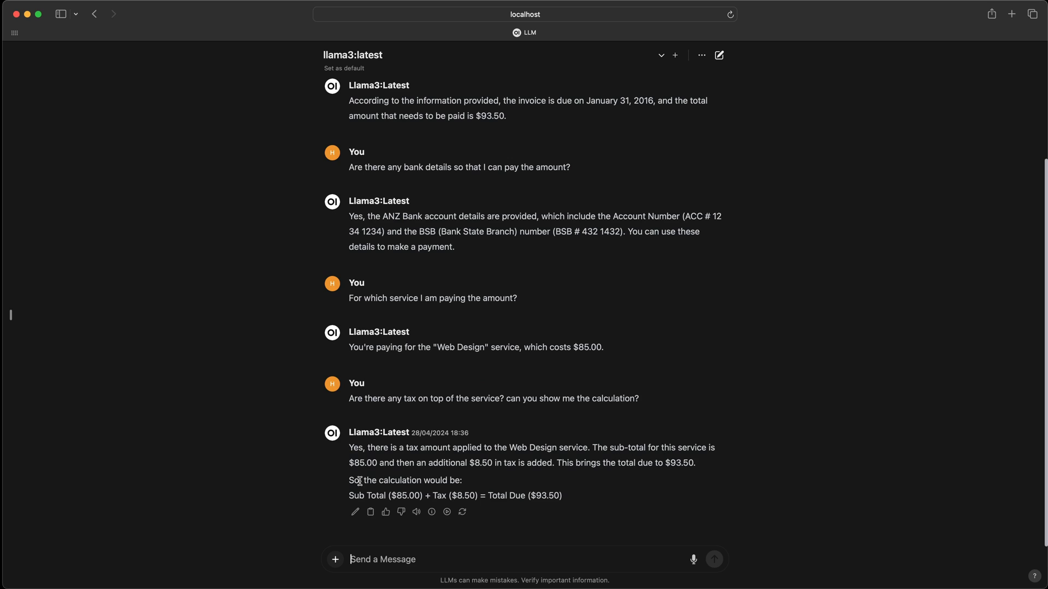
Examine the tax calculation in the reply, compare it with the invoice preview from Finder, and return to the chat.
left_click(357, 461)
left_click_drag(357, 462, 374, 462)
left_click_drag(386, 494, 563, 494)
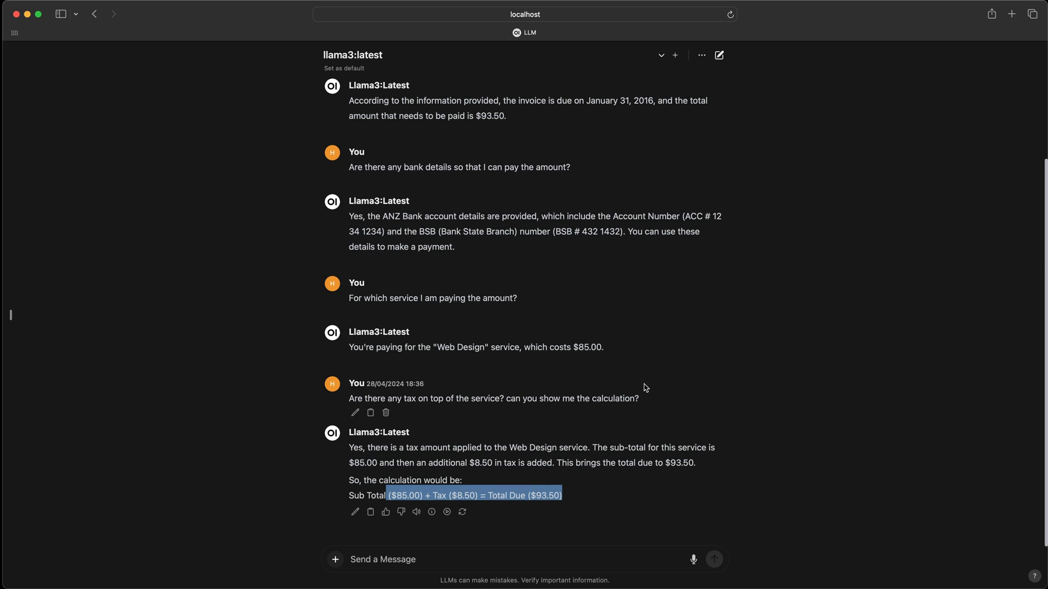
key("super+Tab")
key("space")
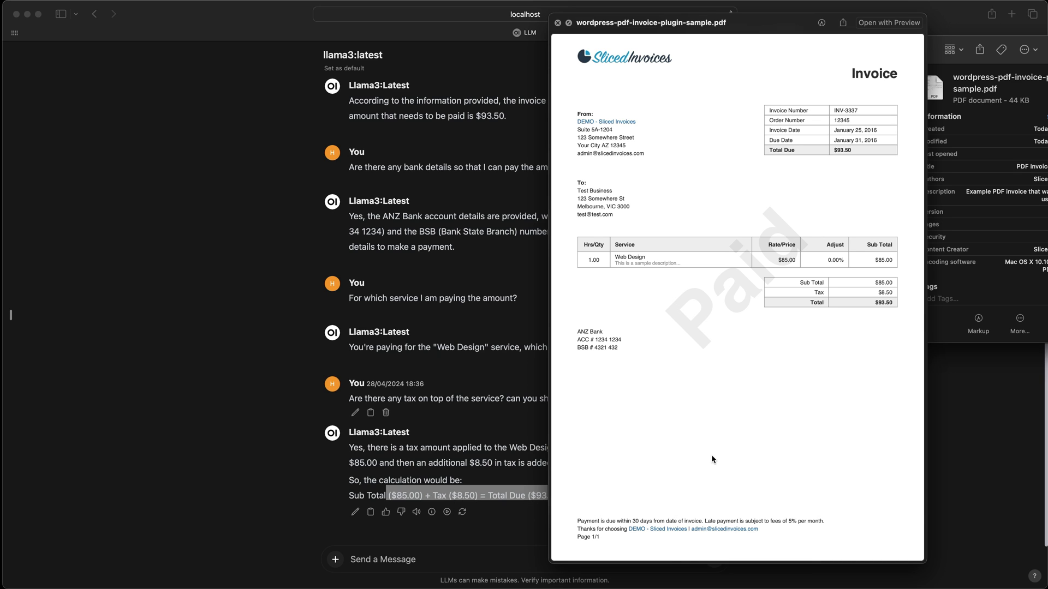
key("space")
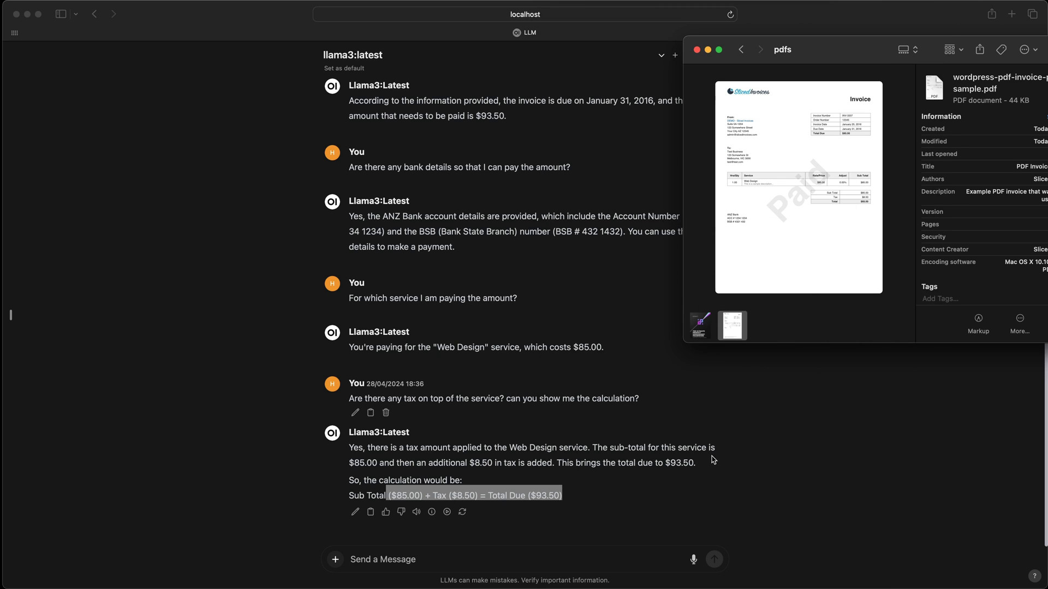
left_click(564, 484)
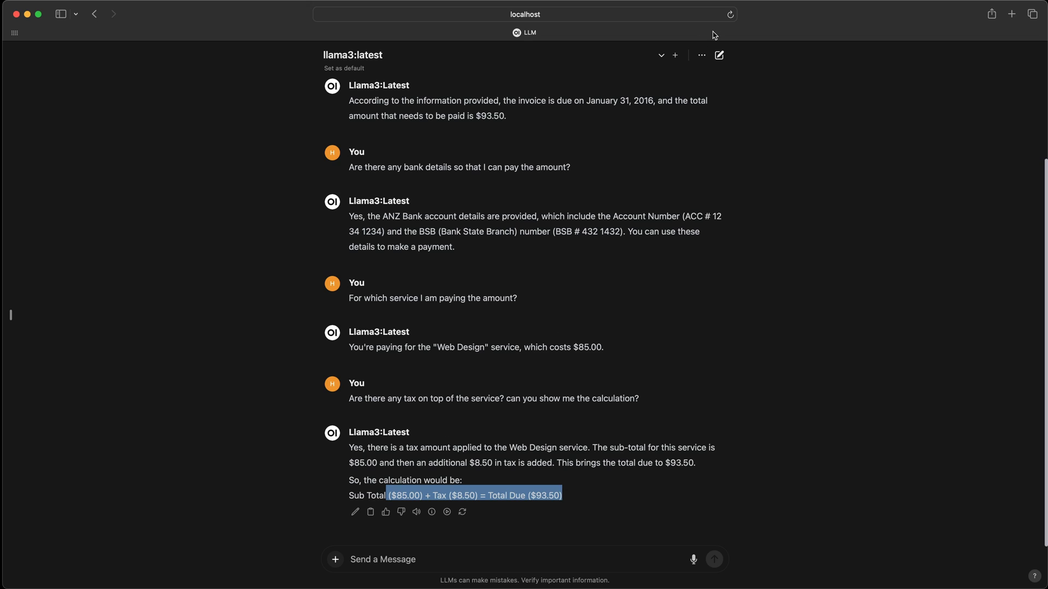
Start a new chat and compare the file sizes of the sample invoice and Product-Management-eBook.pdf in Finder.
left_click(722, 57)
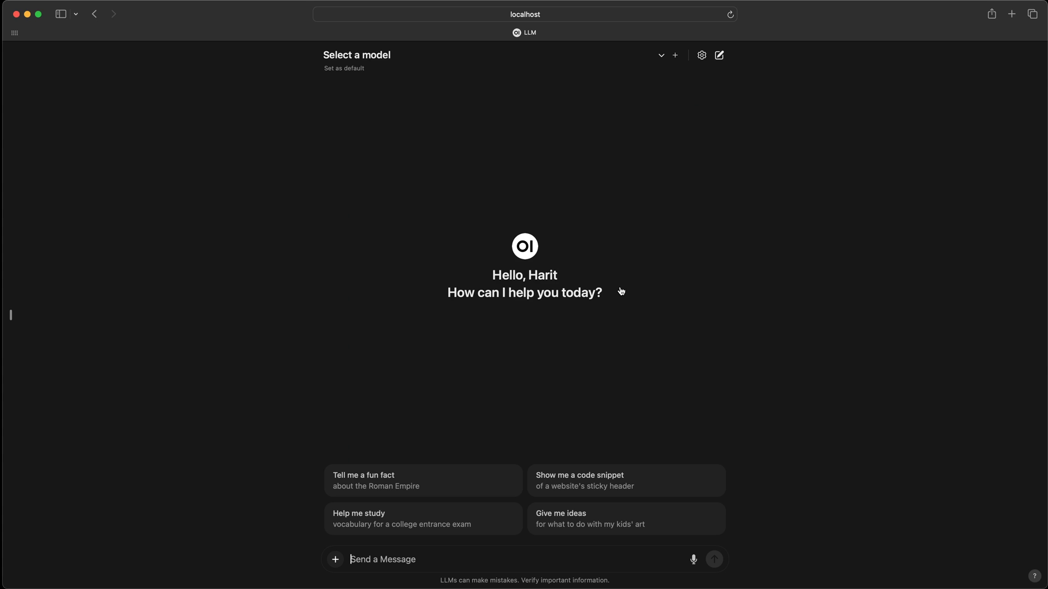
key("super+Tab")
left_click_drag(878, 49, 814, 49)
left_click_drag(945, 99, 963, 100)
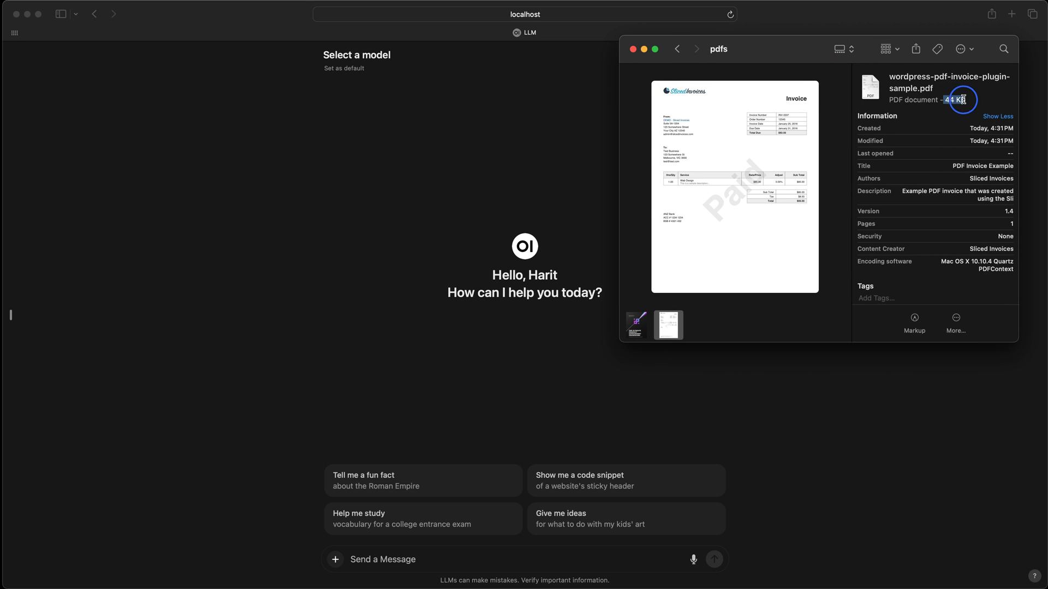
key("Left")
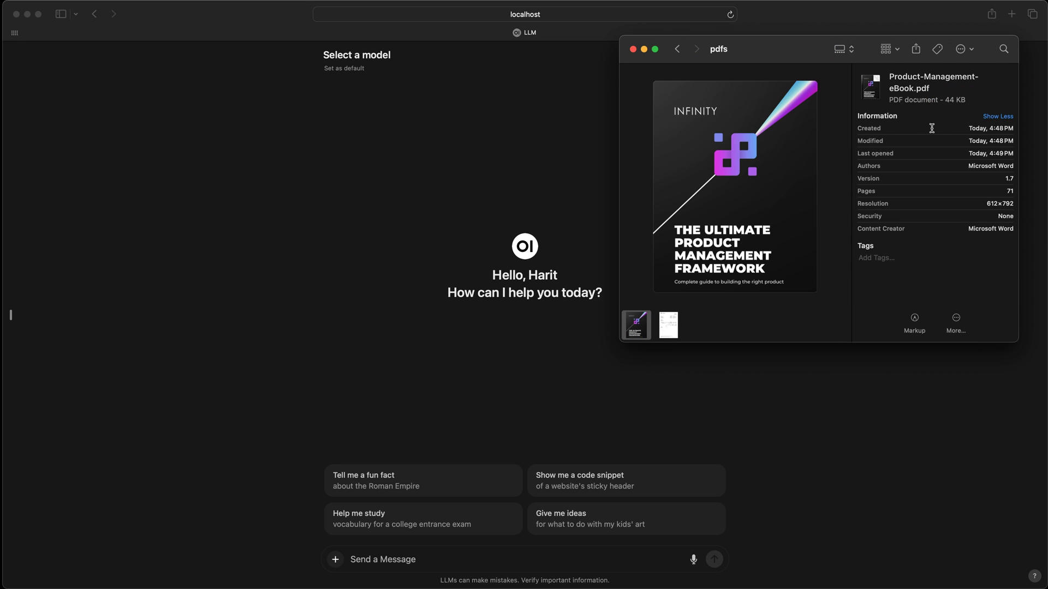
left_click(667, 325)
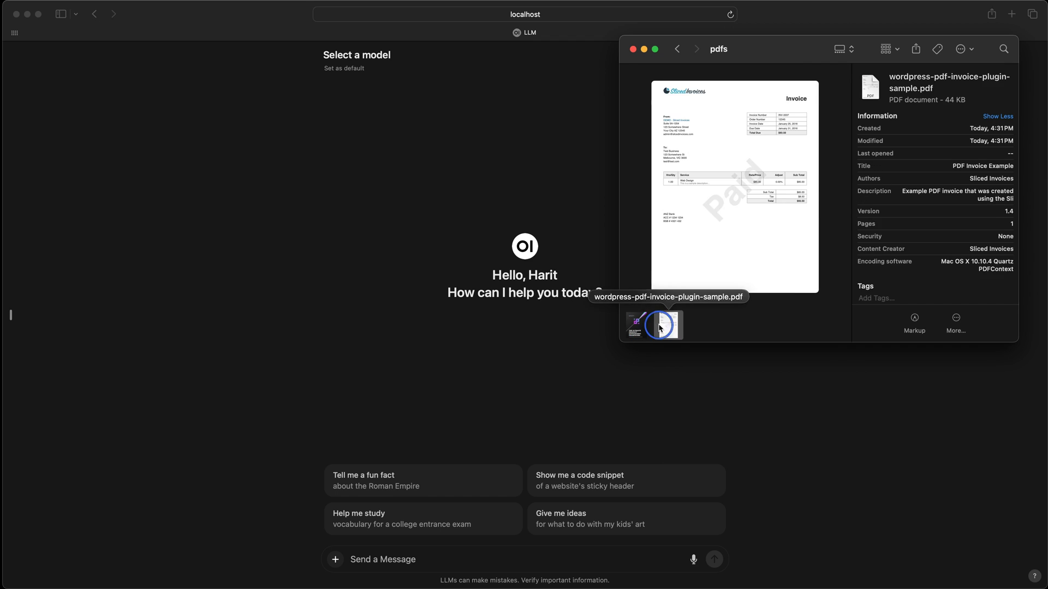
left_click(636, 325)
left_click(963, 100)
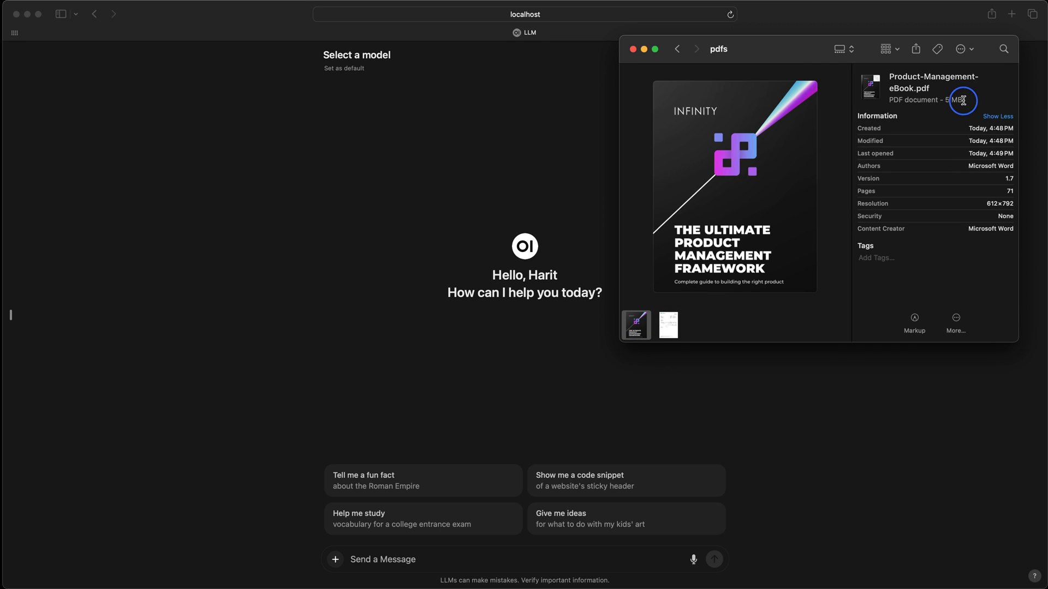
left_click_drag(963, 101, 940, 101)
Attach Product-Management-eBook.pdf from Finder to the new chat and let the upload process.
left_click_drag(703, 221, 430, 442)
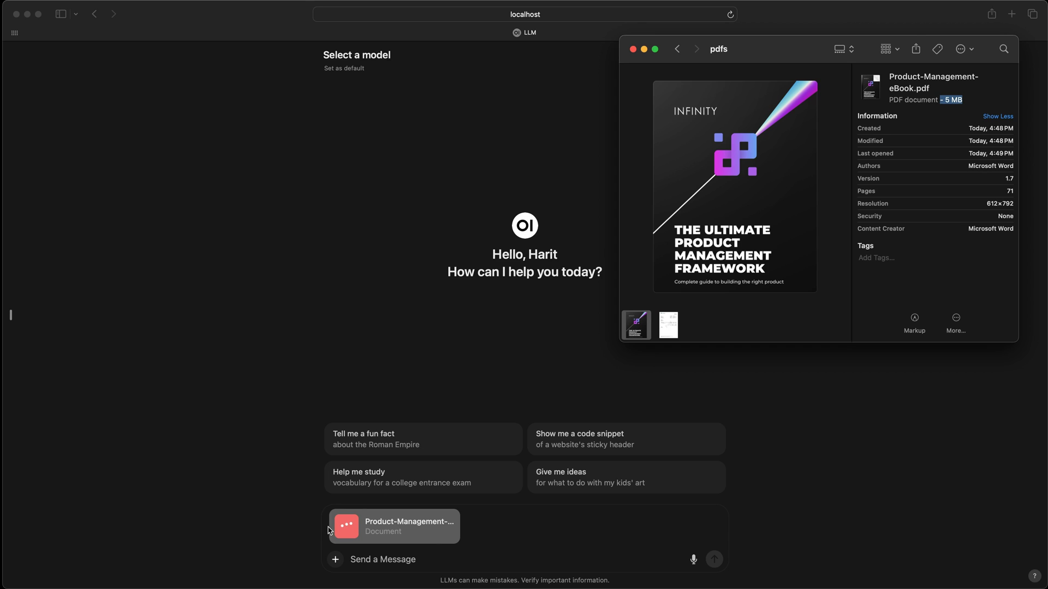
left_click(310, 541)
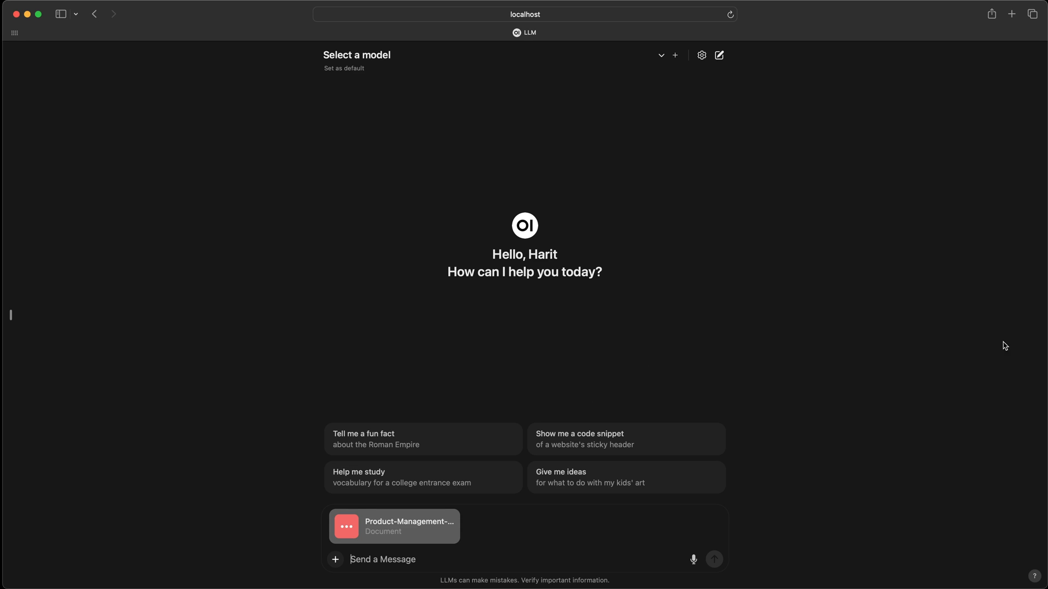
left_click(1030, 322)
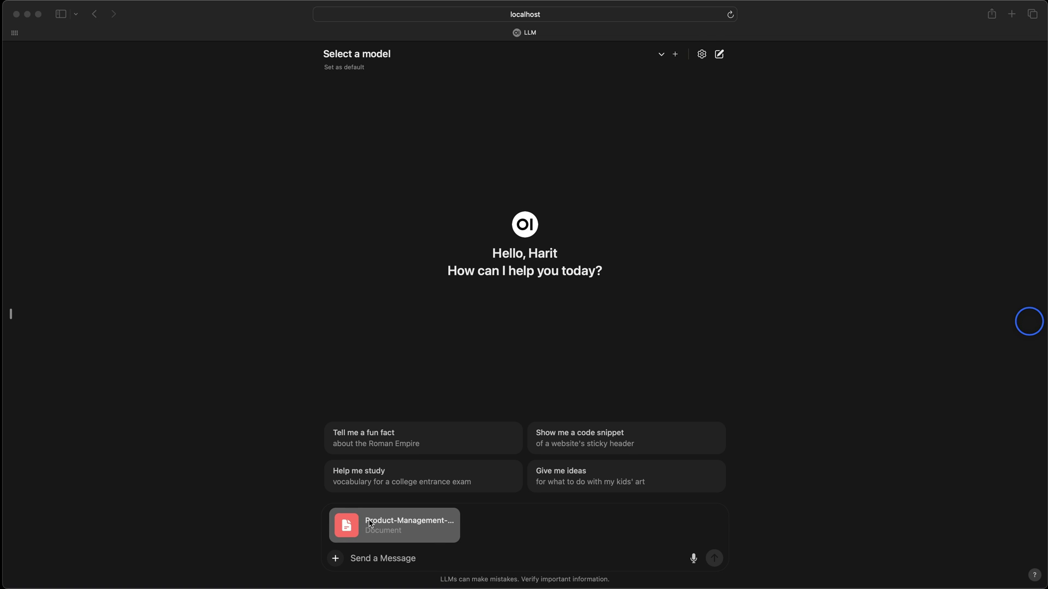
Enter the question "What are some highlights from this book?" about the attached eBook and try to send it.
left_click(367, 560)
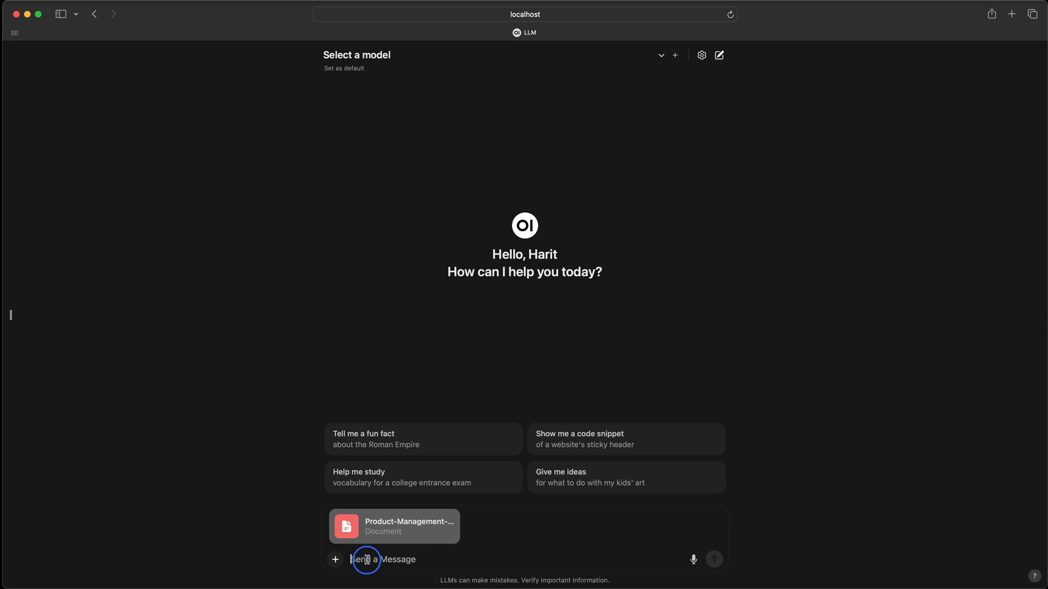
type("What are som")
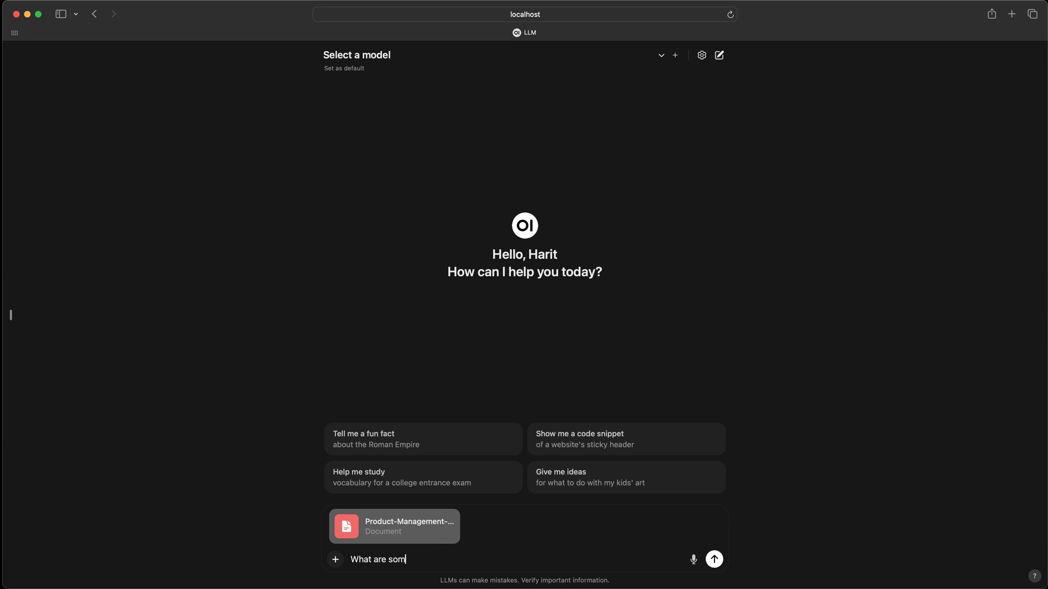
type("e highlights from this book?")
key("Return")
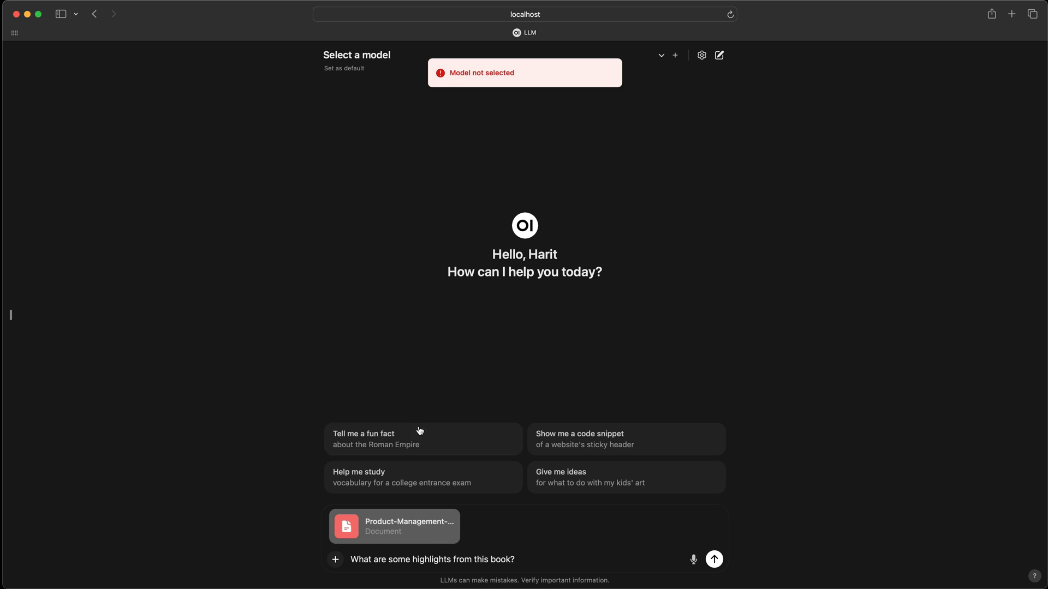
Choose llama3:latest as the chat's model and send the question about the book's highlights.
left_click(366, 61)
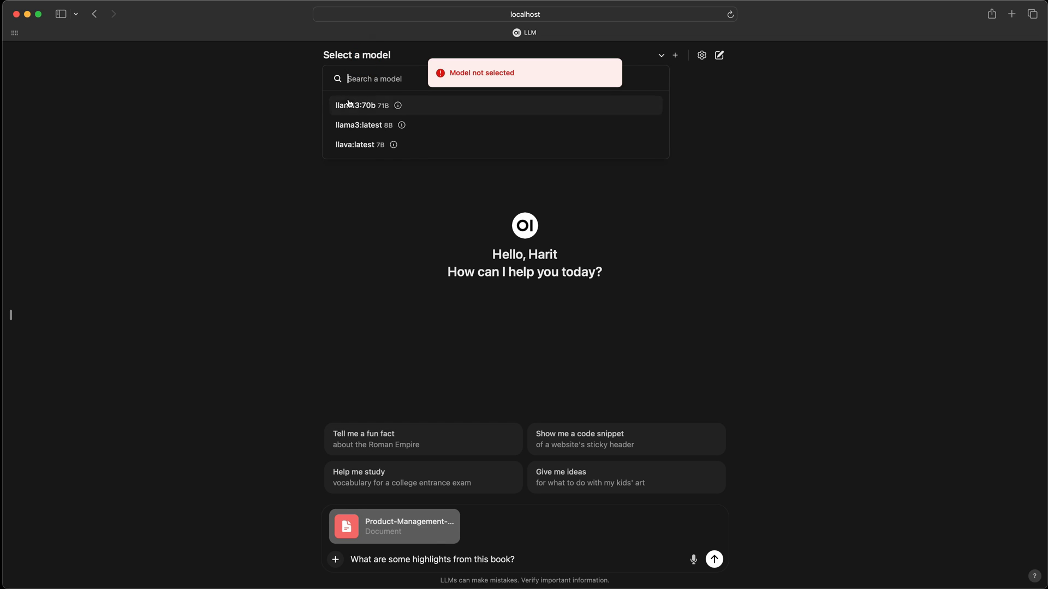
left_click(348, 129)
left_click(715, 560)
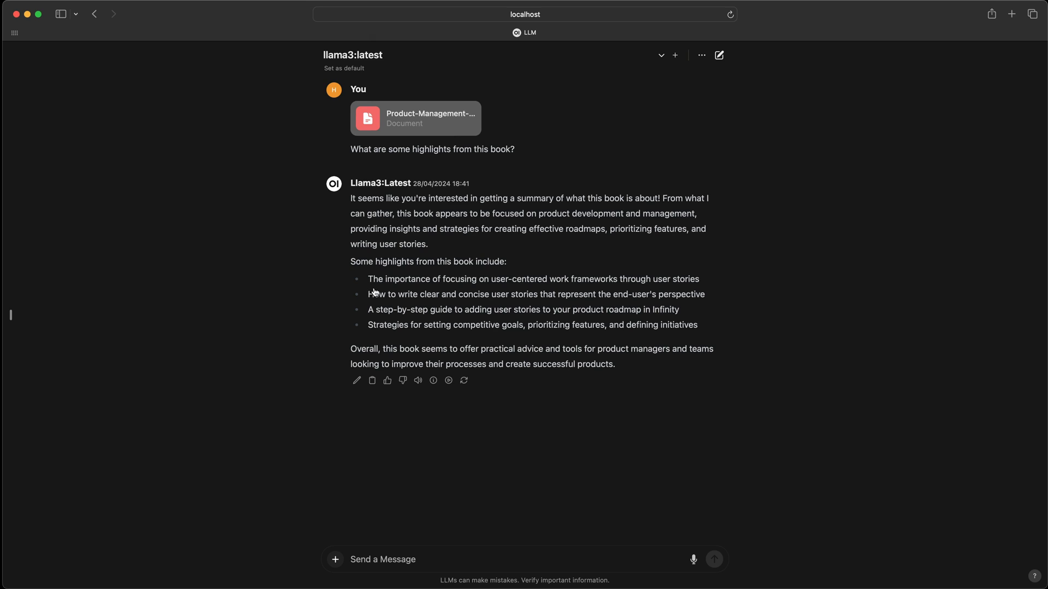
Open Product-Management-eBook.pdf from the Finder and examine its cover, chapter outline and table of contents before returning to the chat.
key("super+Tab")
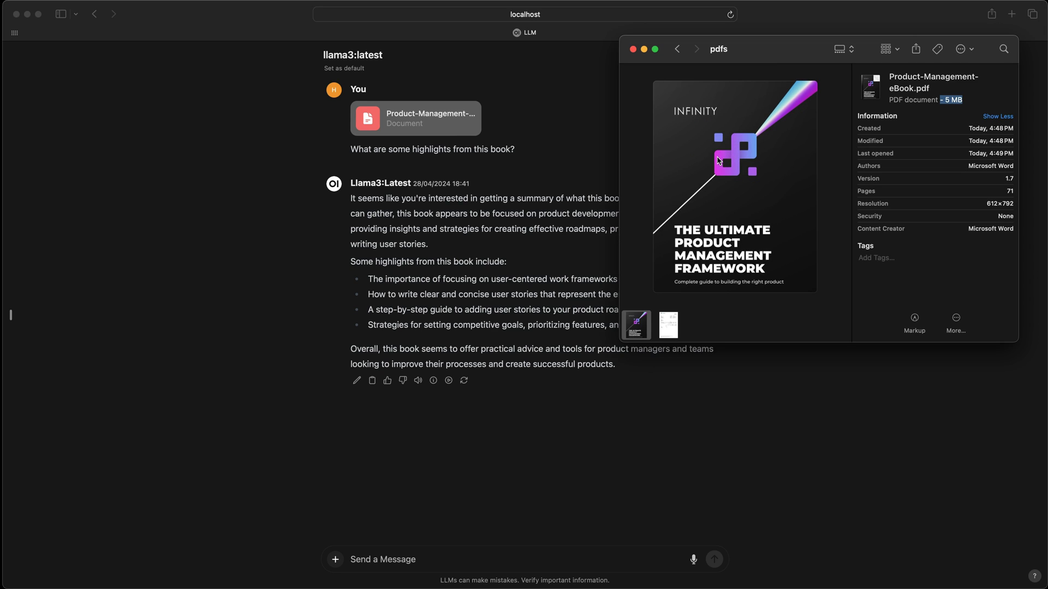
double_click(770, 190)
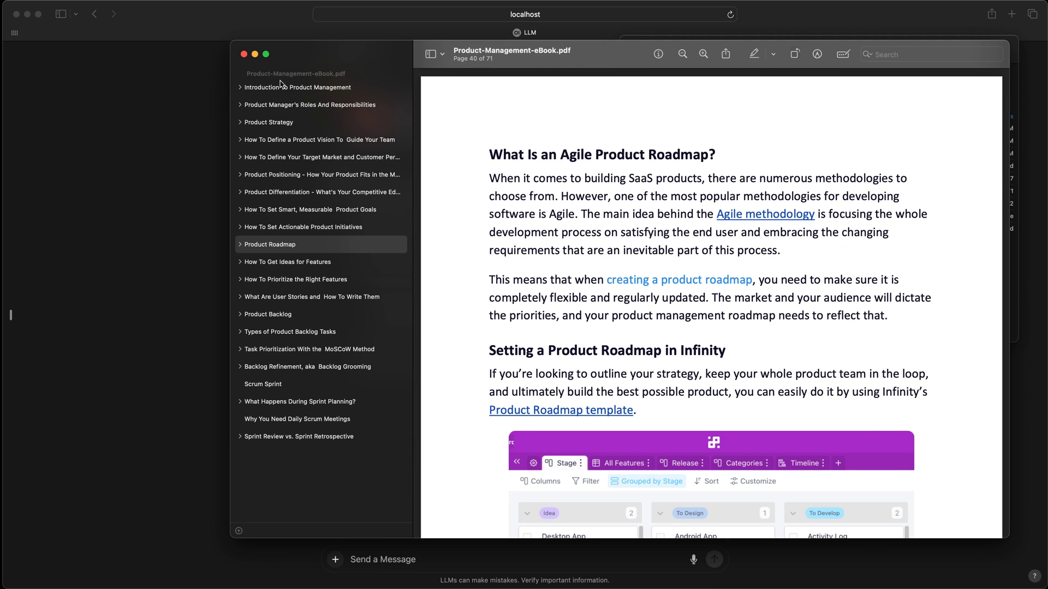
left_click(285, 78)
left_click(285, 86)
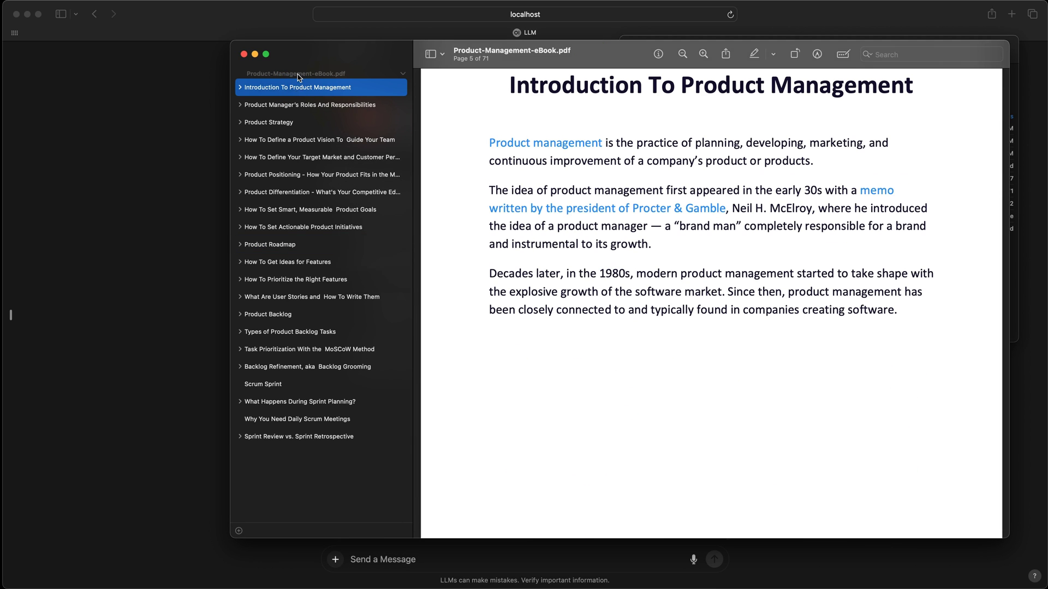
scroll(484, 186, "up", 15)
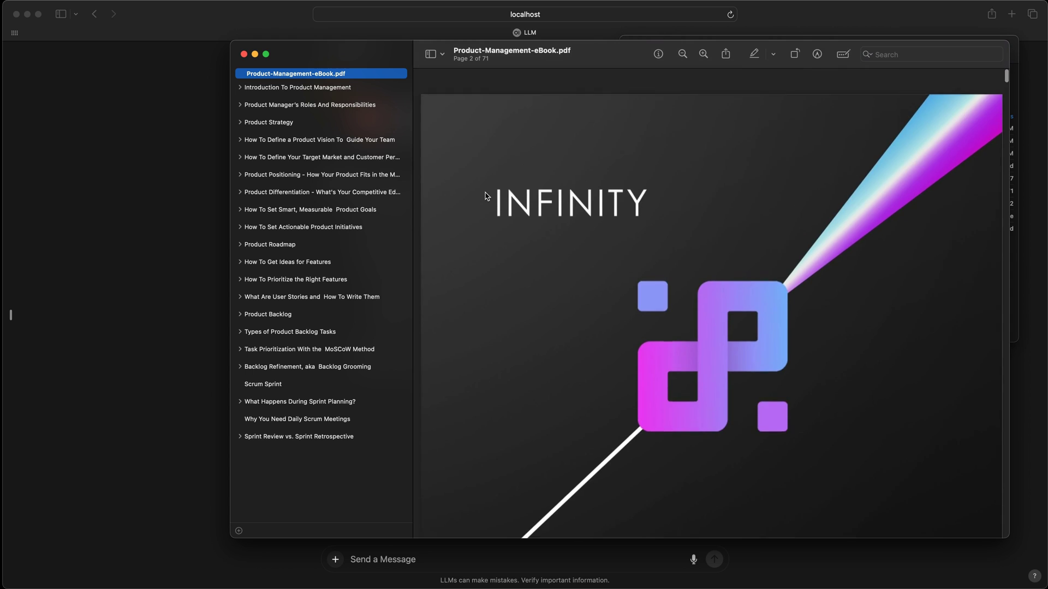
scroll(486, 195, "down", 5)
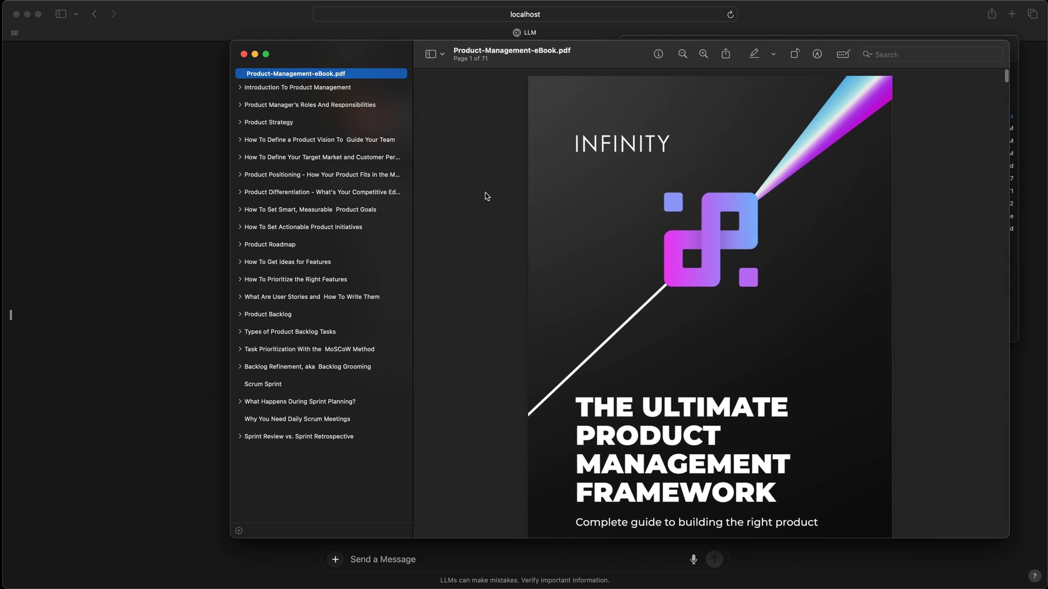
scroll(613, 211, "down", 3)
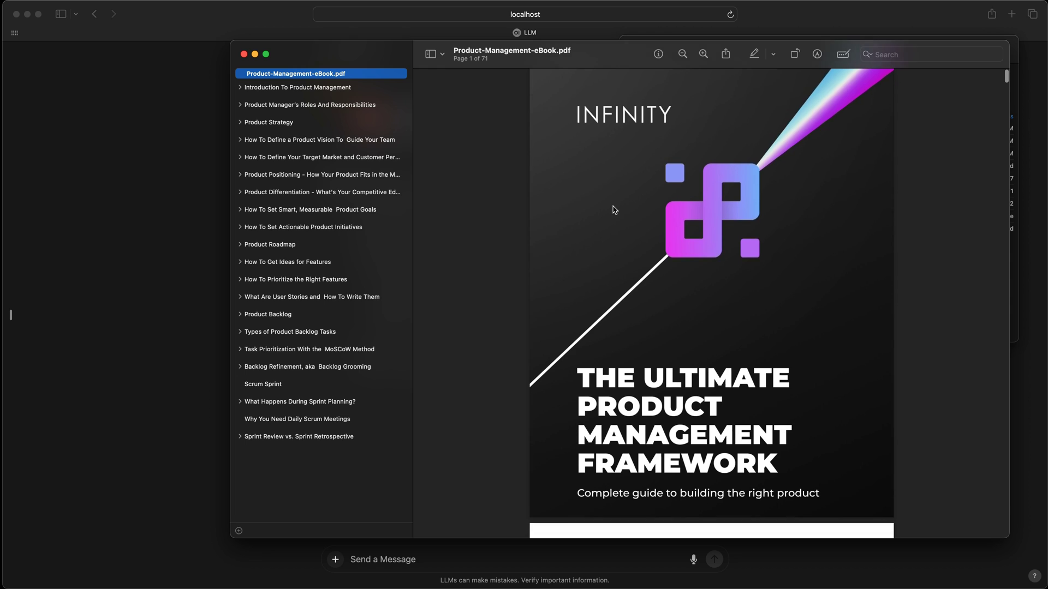
scroll(613, 211, "down", 10)
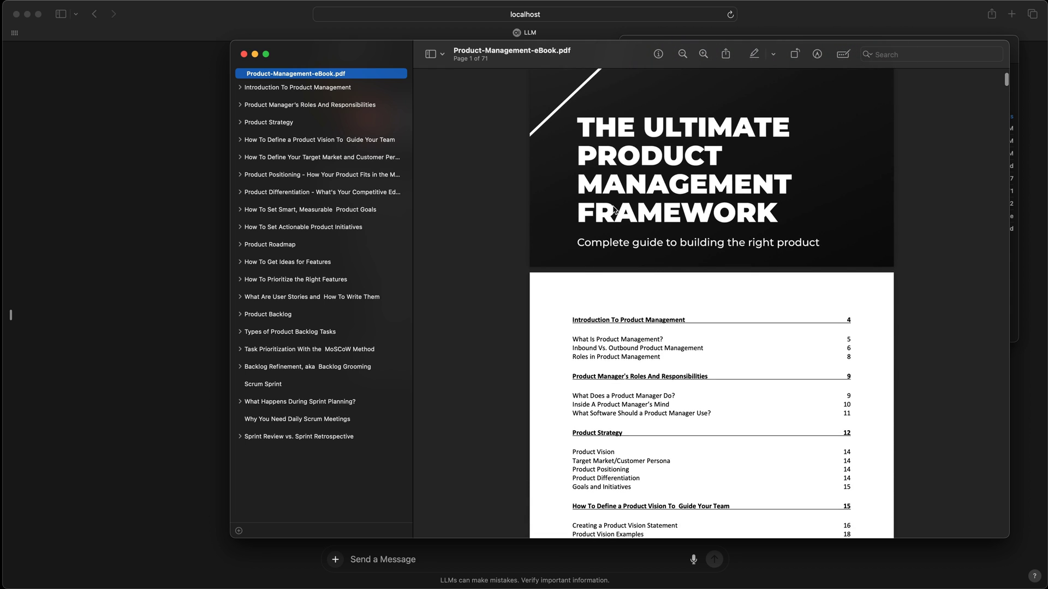
scroll(614, 209, "down", 5)
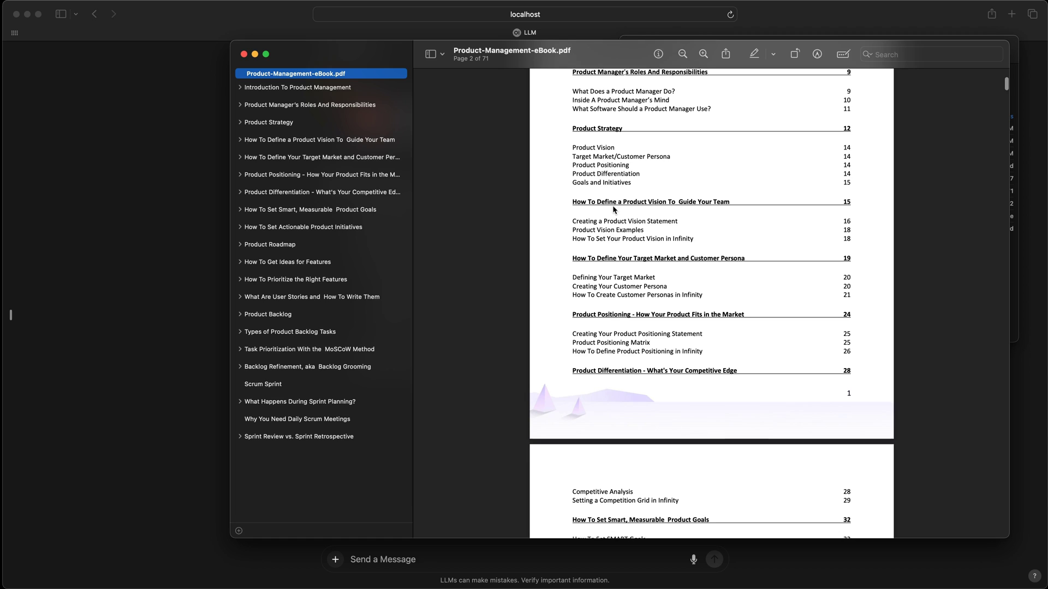
scroll(613, 210, "up", 3)
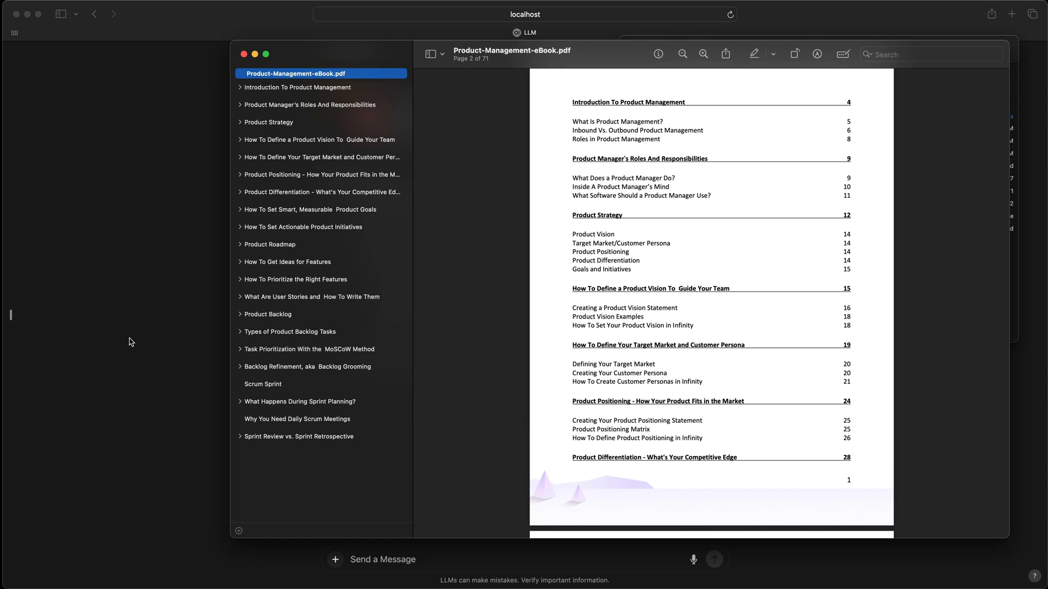
left_click(159, 297)
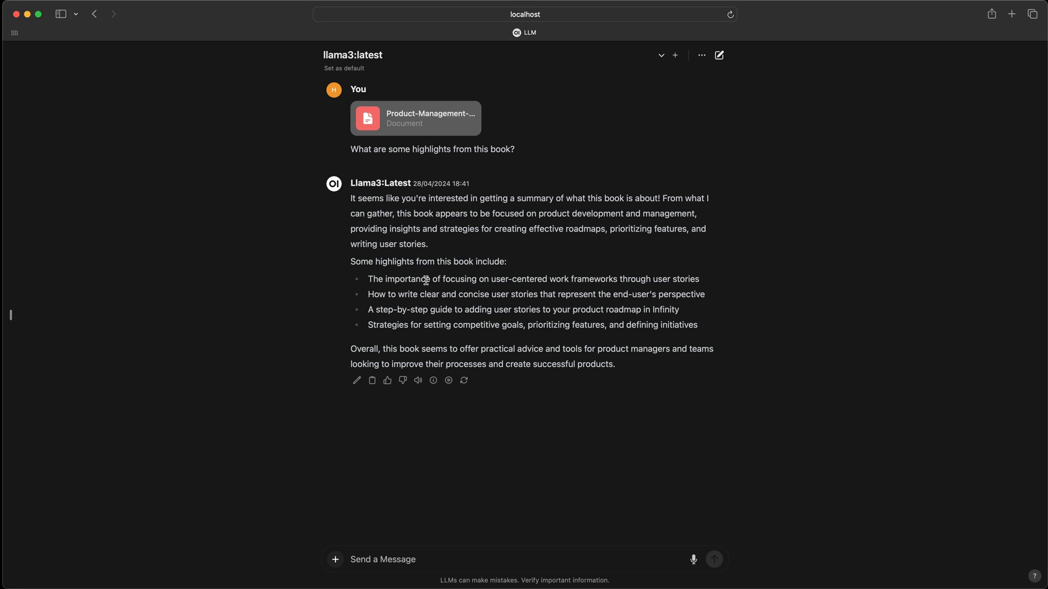
Read the book highlights in the model's answer, marking the passages on user-centered work frameworks and competitive goals.
left_click_drag(491, 279, 597, 285)
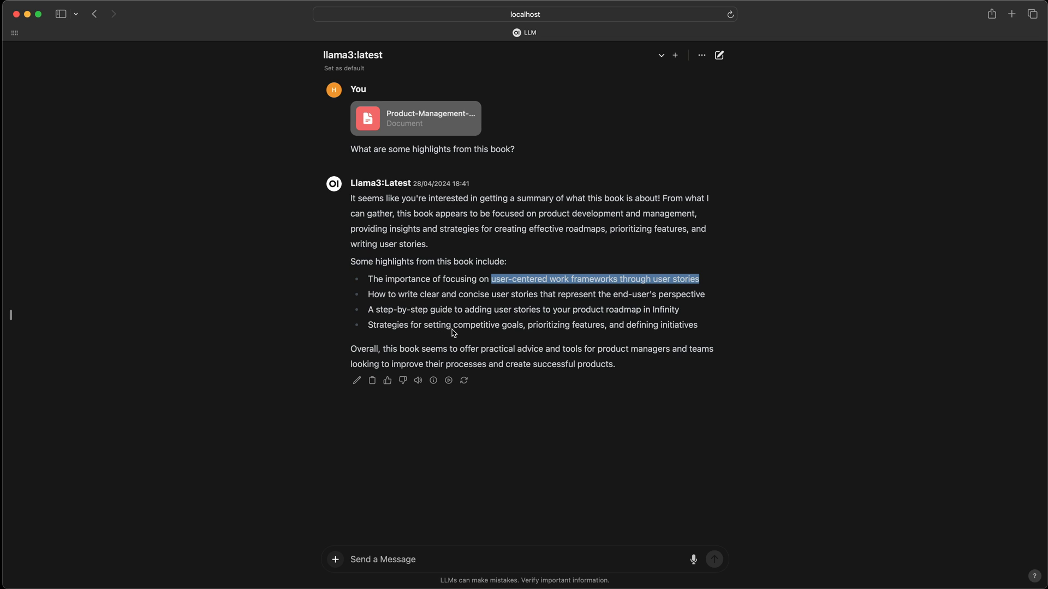
left_click_drag(458, 326, 532, 329)
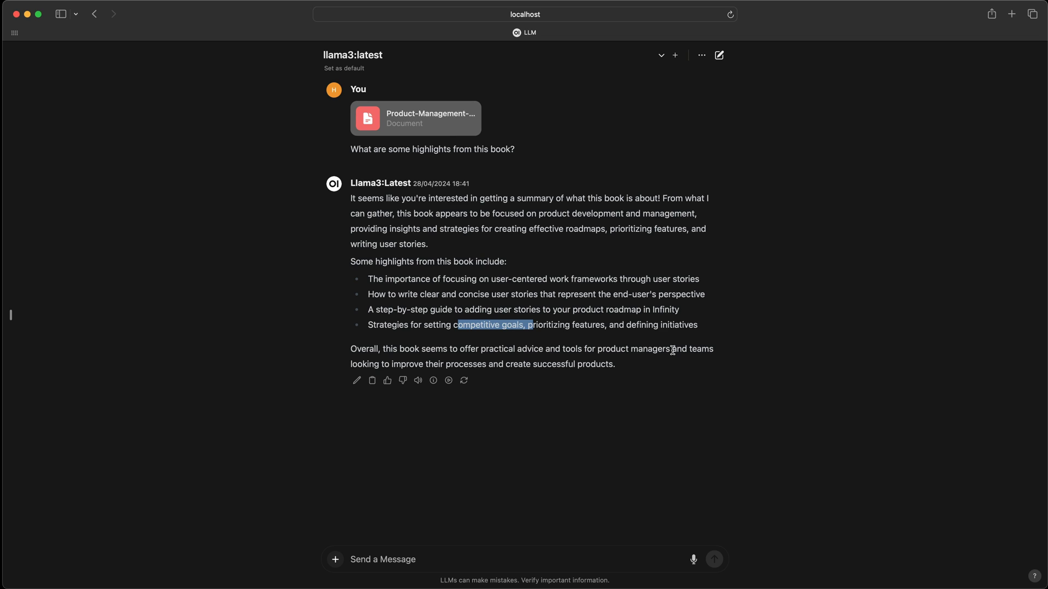
left_click_drag(704, 335, 357, 288)
left_click(345, 295)
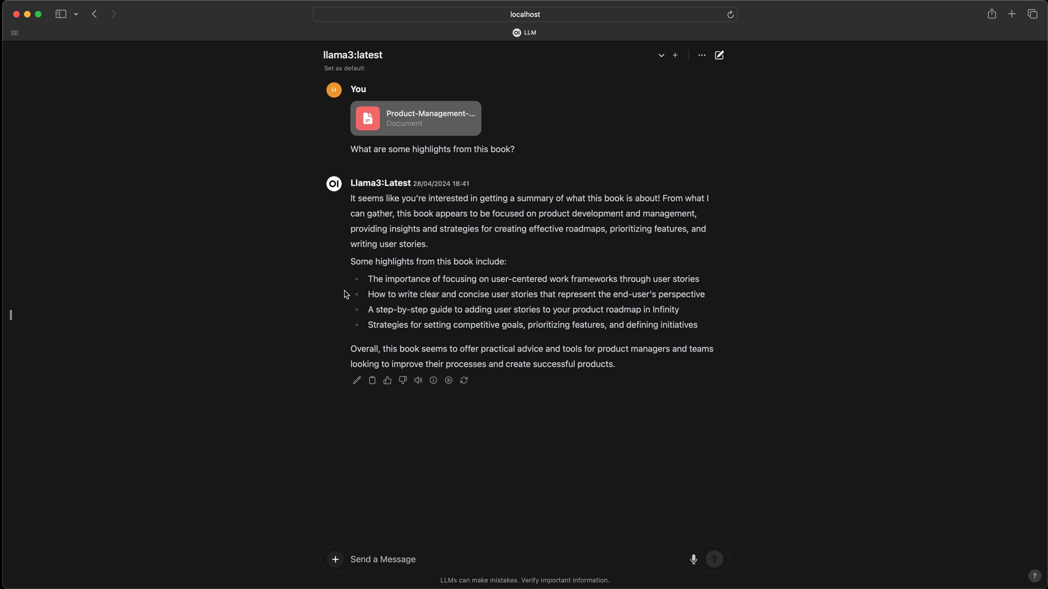
Ask the model "Are there any product management tools discussed in this book?".
left_click(365, 558)
type("Are t")
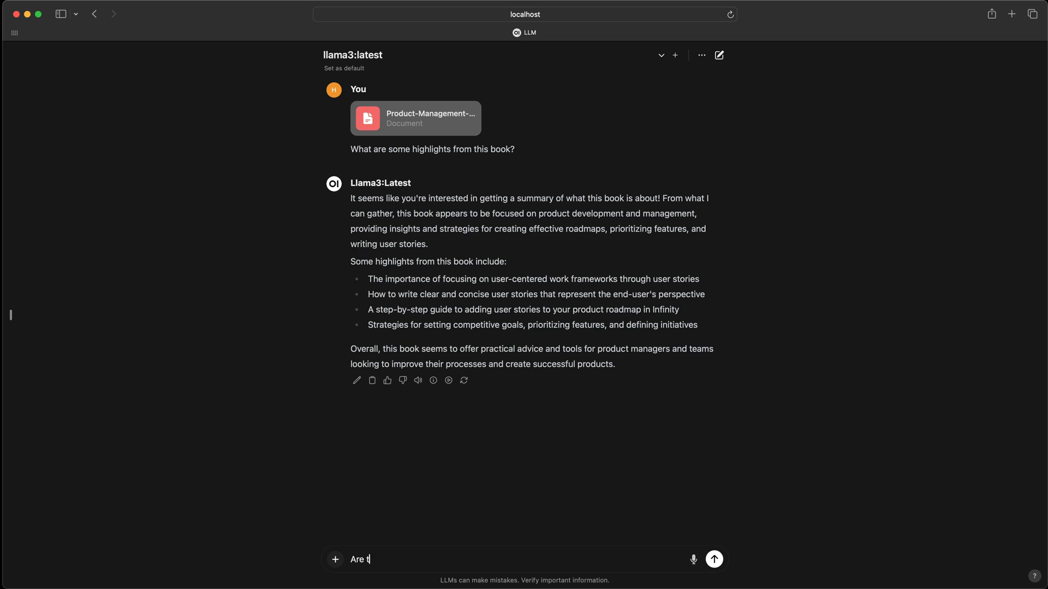
type("here any product management ")
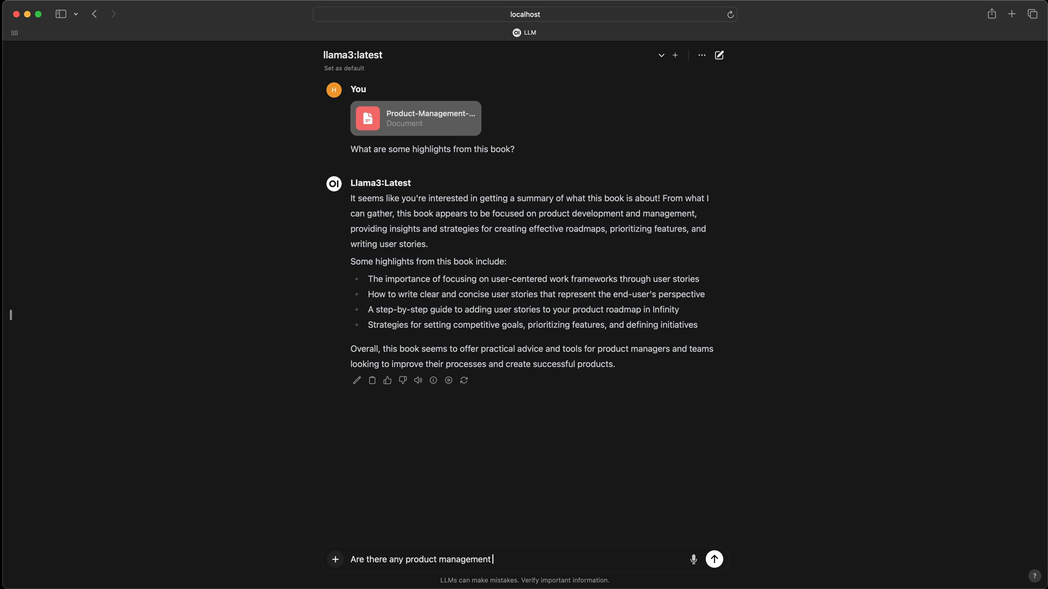
type("tools discussed in this book?")
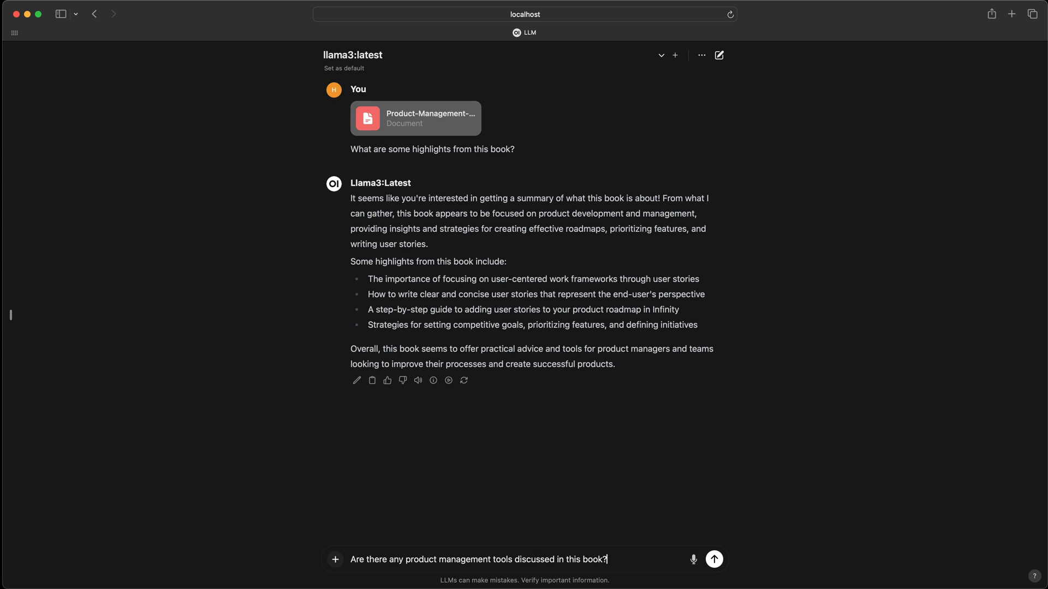
key("Return")
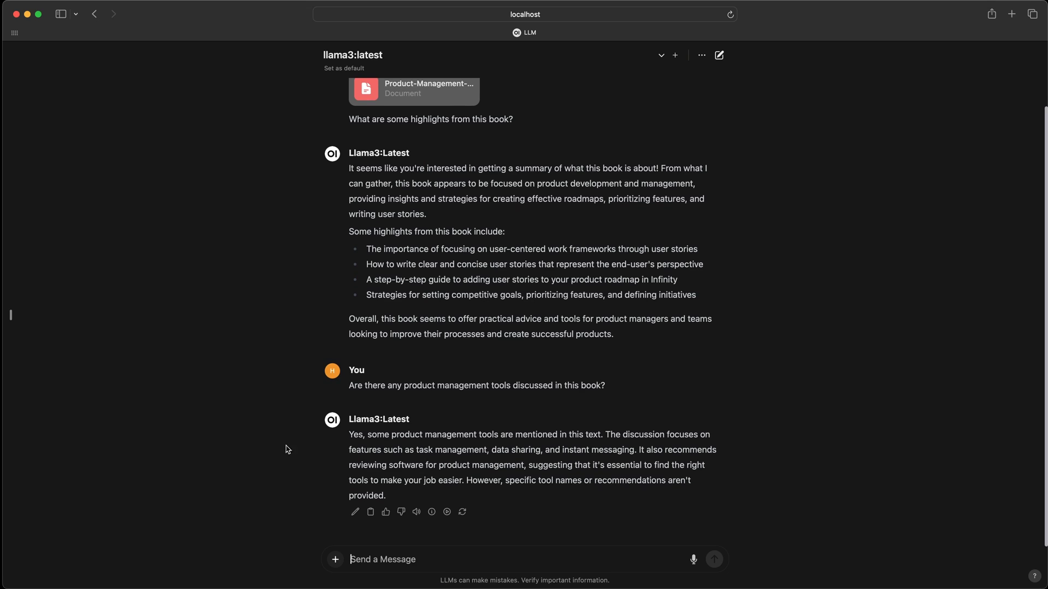
Review the answer about product management tools, highlighting the listed features and the software recommendation.
left_click_drag(416, 451, 634, 451)
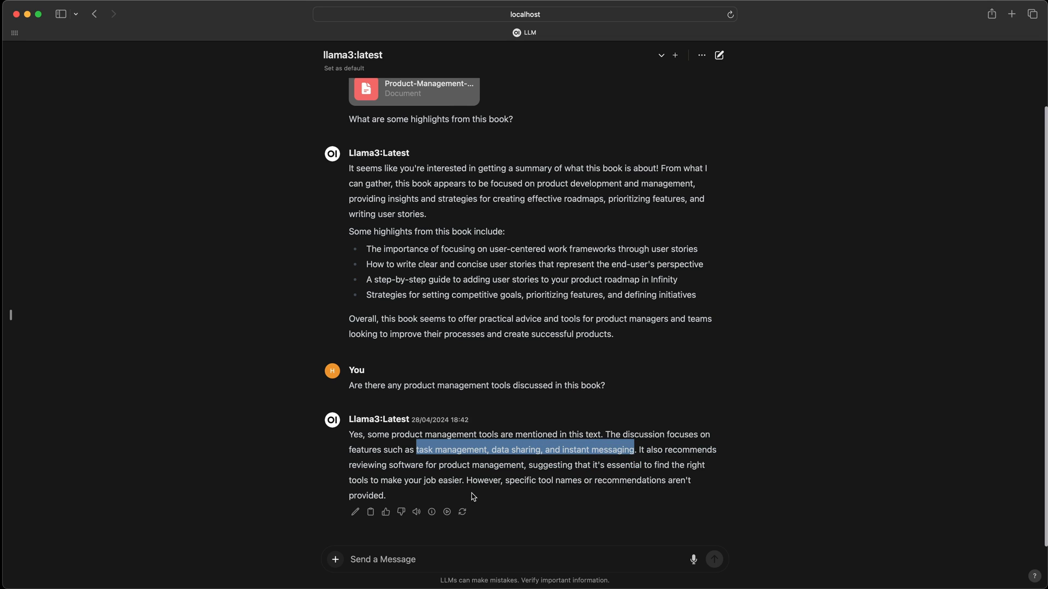
left_click(388, 467)
left_click_drag(388, 467, 523, 473)
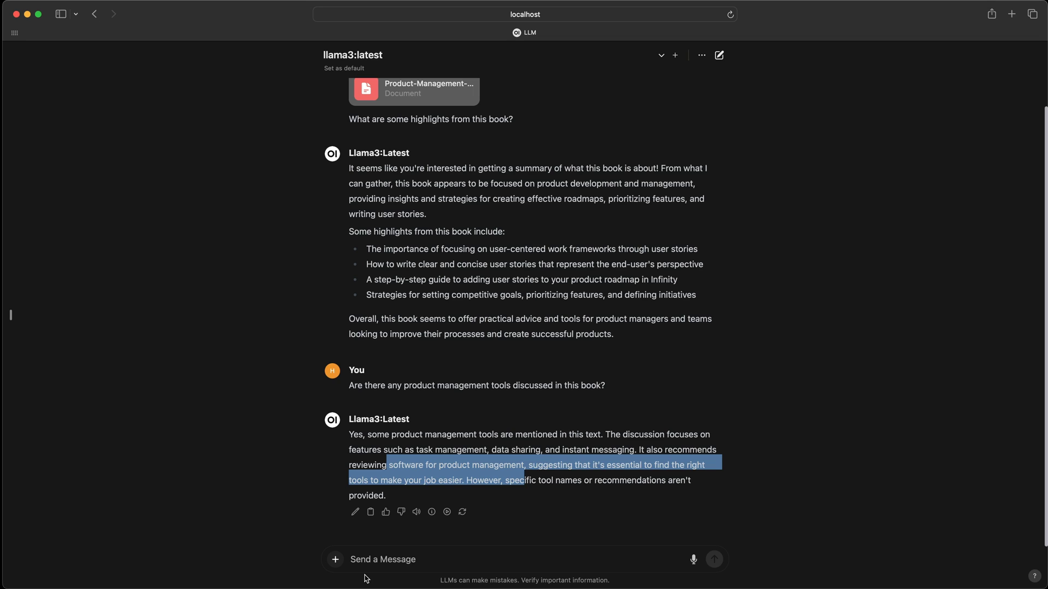
Enter the follow-up question "Did this book touched upon product roadmap? If yes, what is the summary for that chapter.".
left_click(372, 558)
type("Did thi")
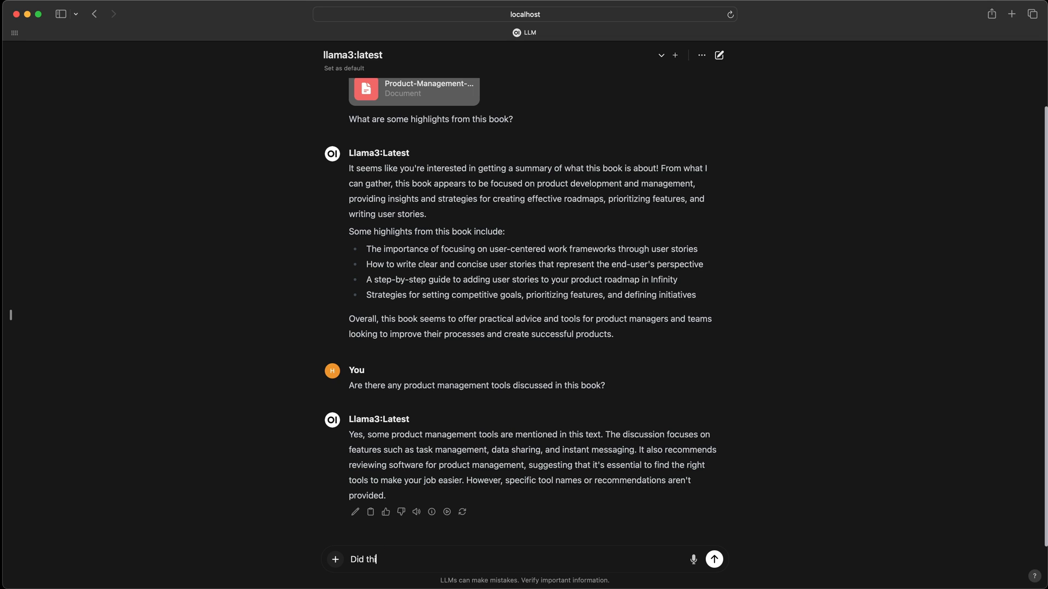
type("s book touched upon product roas")
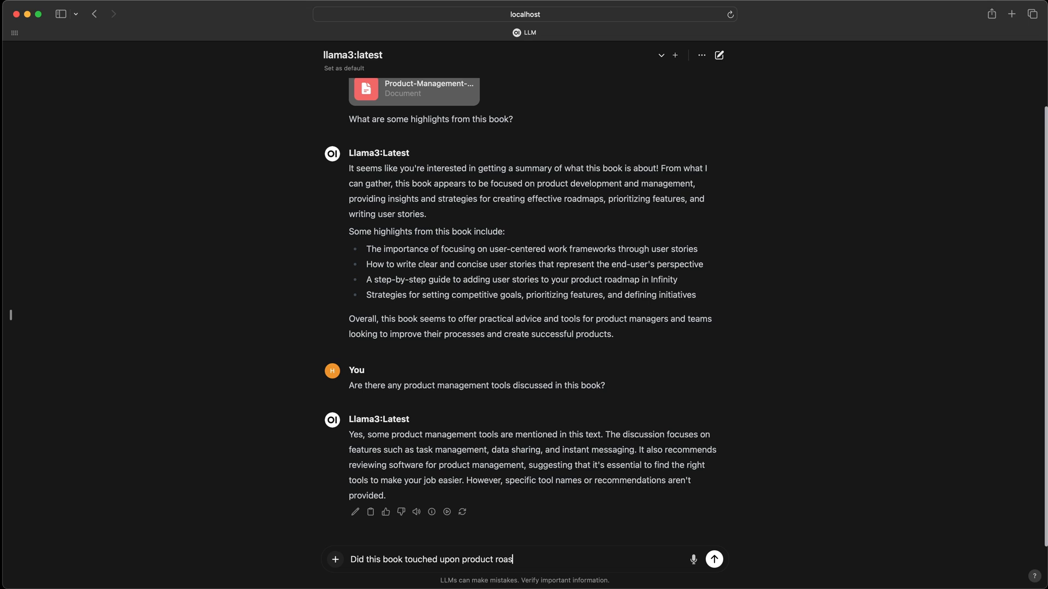
key("BackSpace")
type("dmap?  If yes, what is the sum")
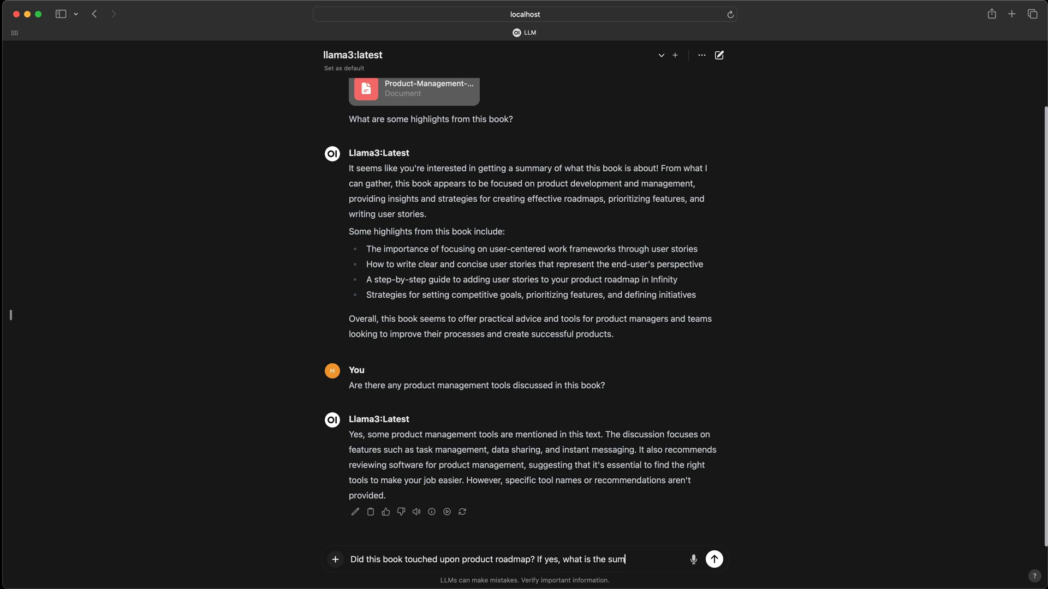
type("mary for that chapter,")
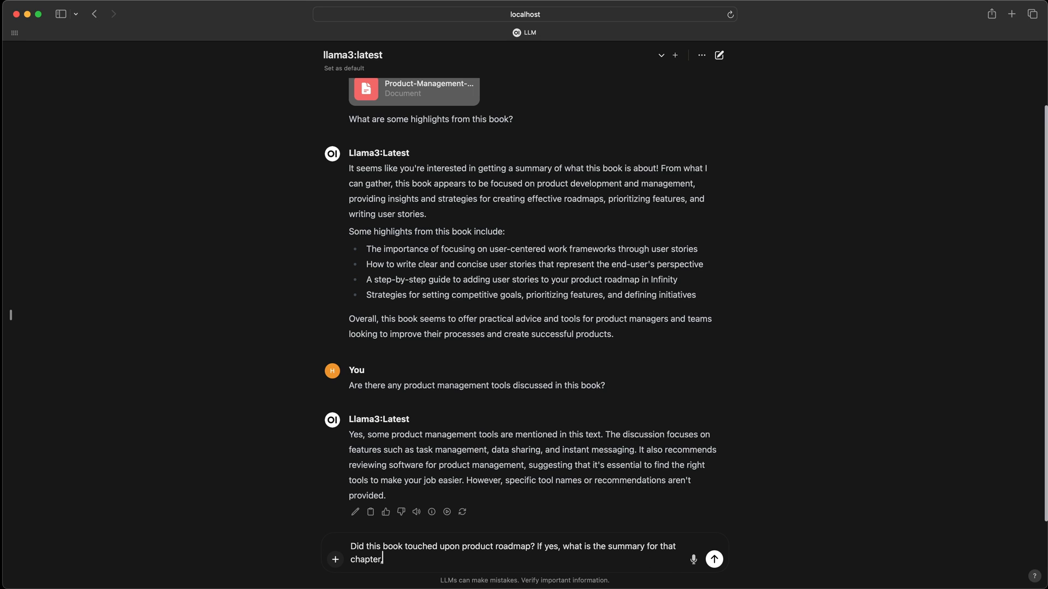
key("BackSpace")
type(".")
Check the Product Roadmap chapter's sections in the eBook's outline and send the roadmap question in the chat.
key("super+Tab")
left_click(240, 246)
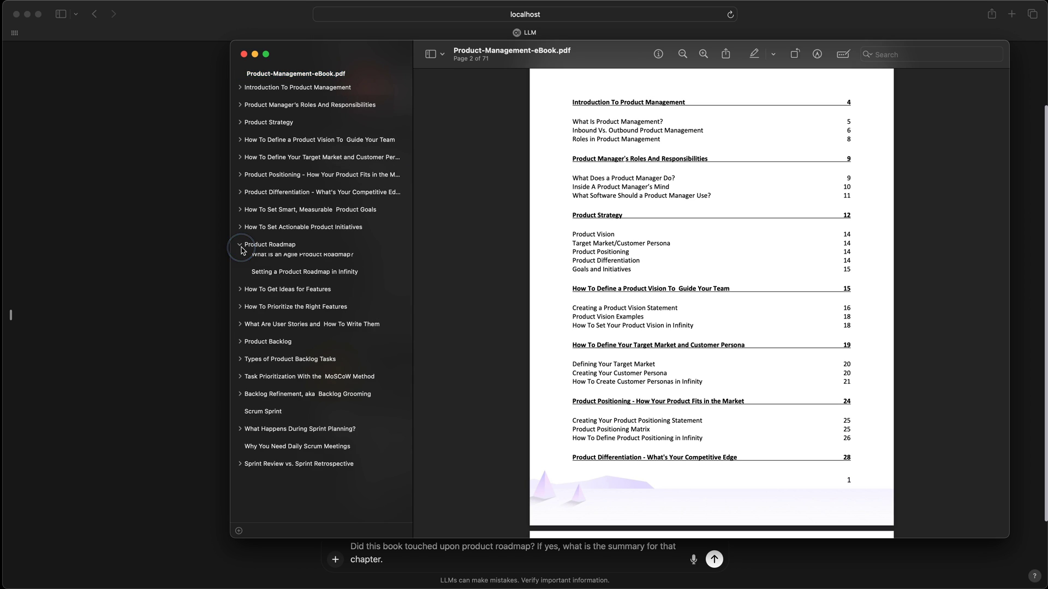
left_click(241, 246)
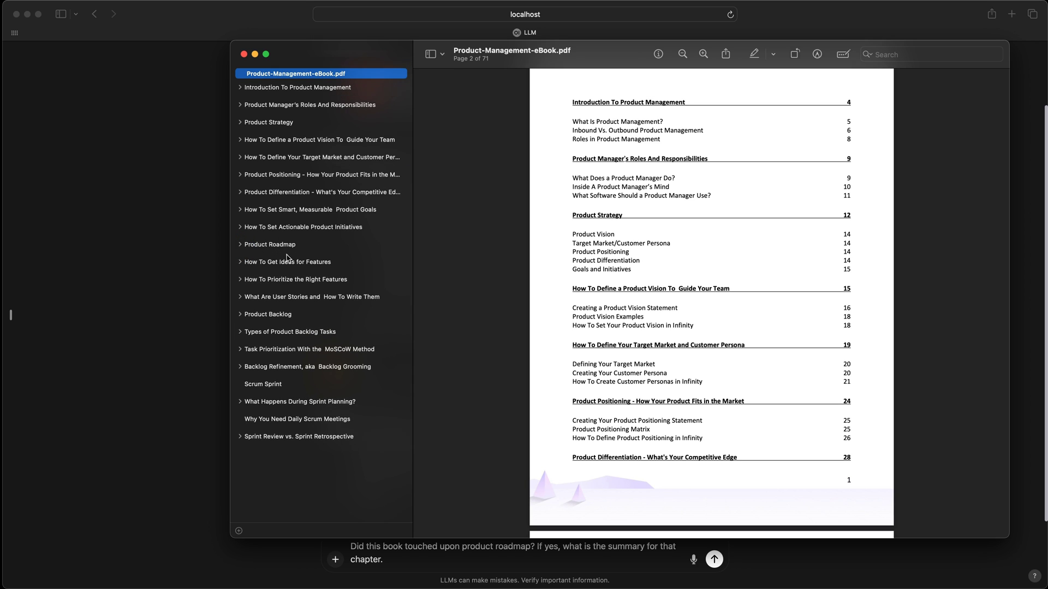
key("super+Tab")
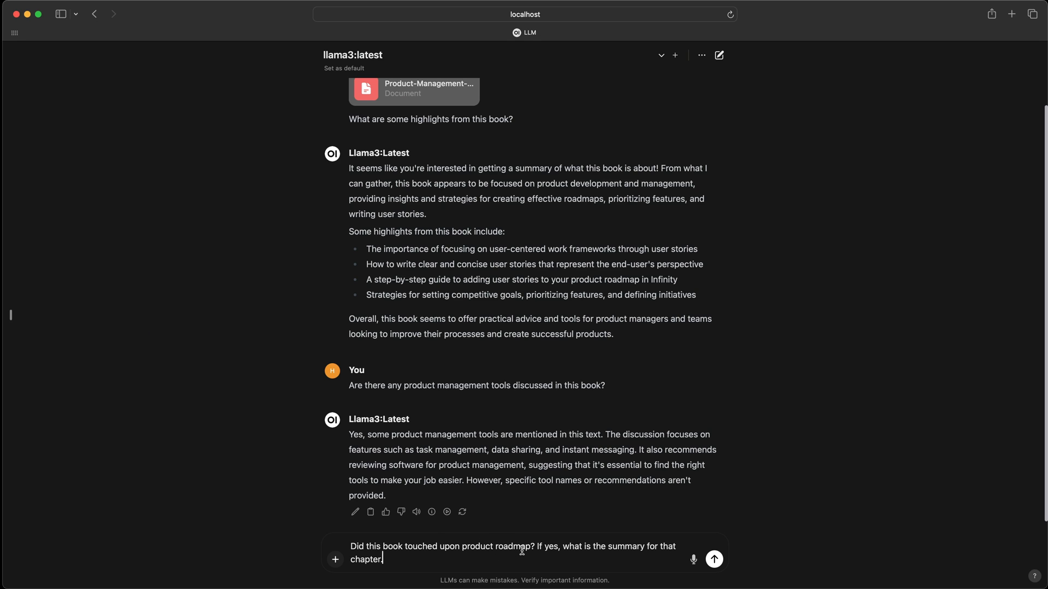
left_click(714, 559)
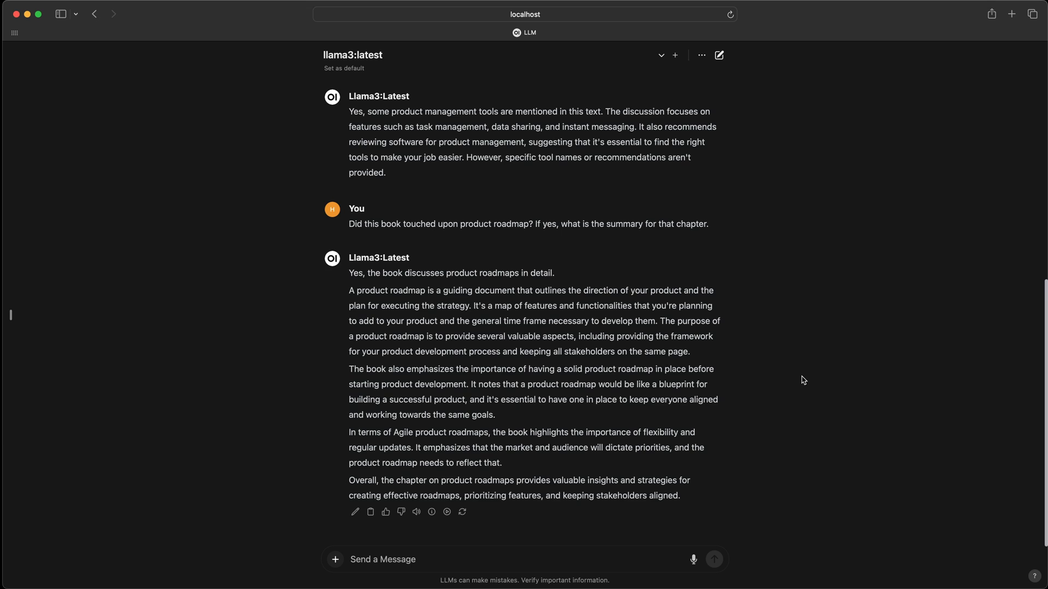
Read the roadmap chapter summary in the answer and look back at the eBook's table of contents.
mouse_move(460, 480)
left_mouse_down()
mouse_move(616, 484)
mouse_move(459, 496)
left_mouse_up()
left_click(511, 430)
key("super+Tab")
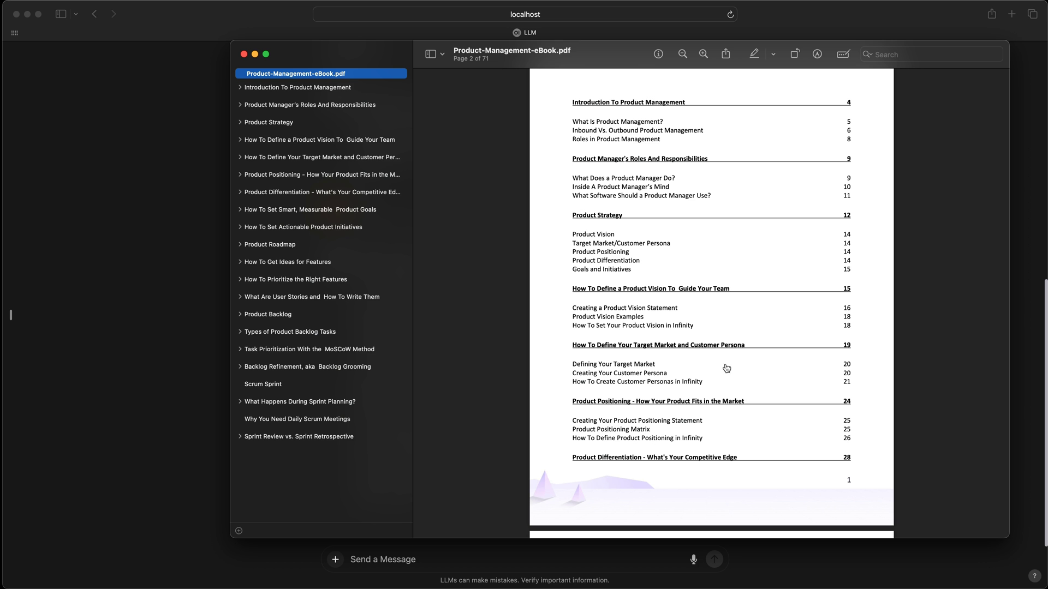
left_click(701, 246)
key("super+Tab")
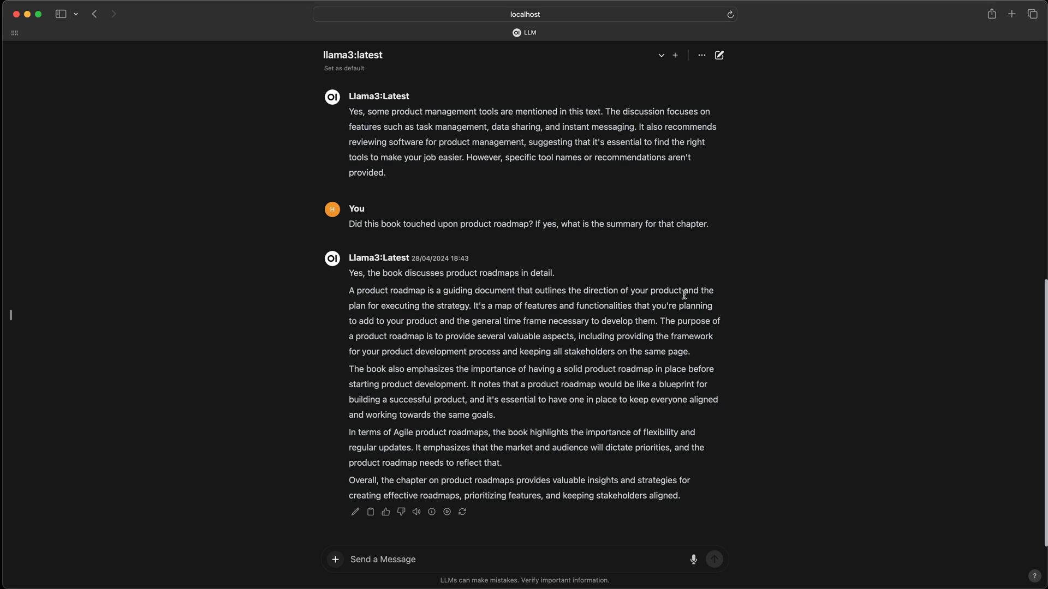
Preview wordpress-pdf-invoice-plugin-sample.pdf in the Finder's pdfs folder and return to the chat.
key("super+Tab")
key("Right")
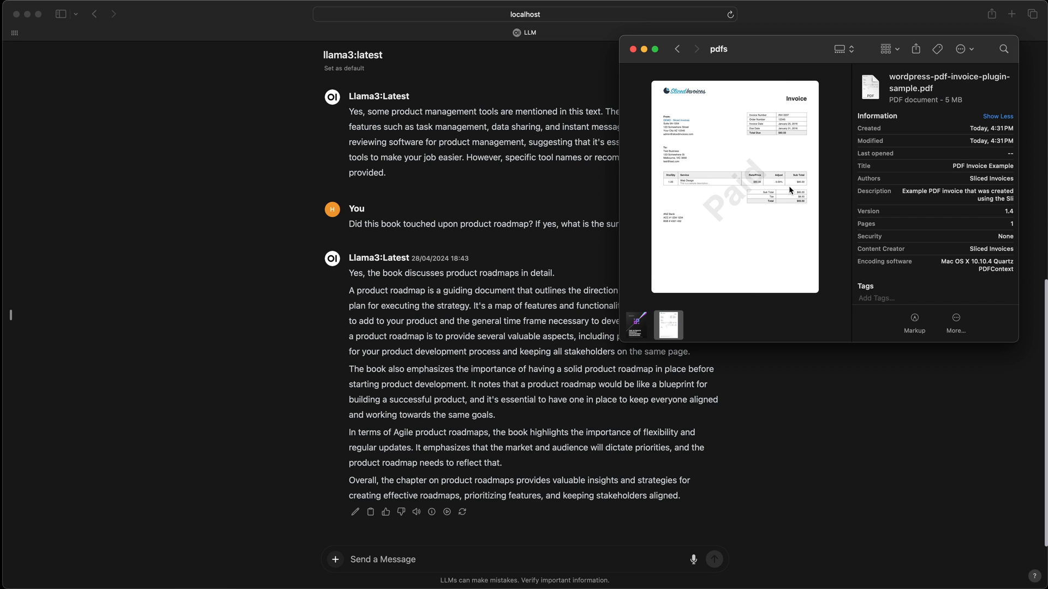
left_click(806, 407)
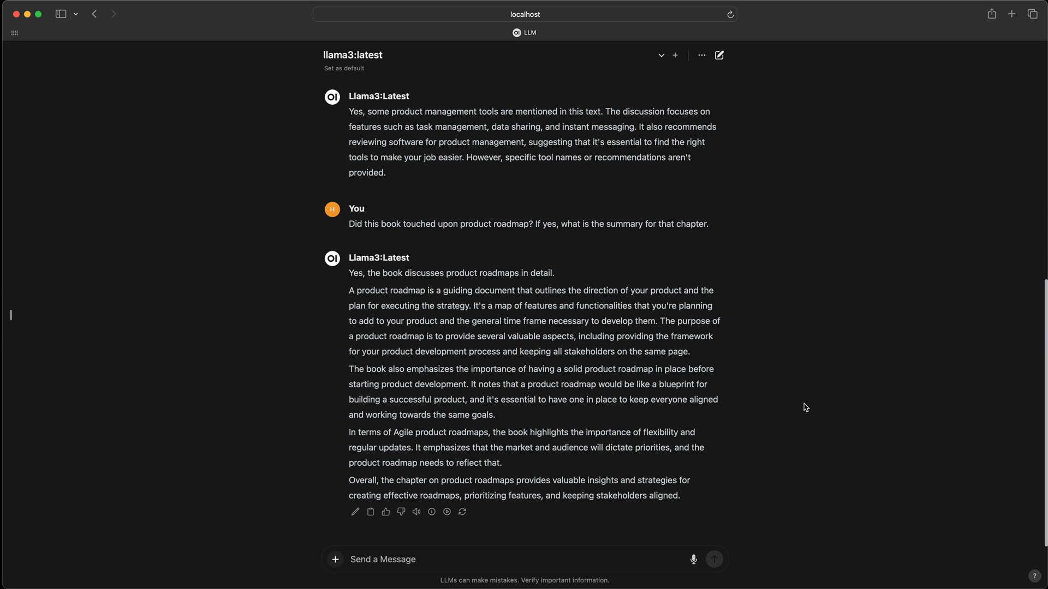